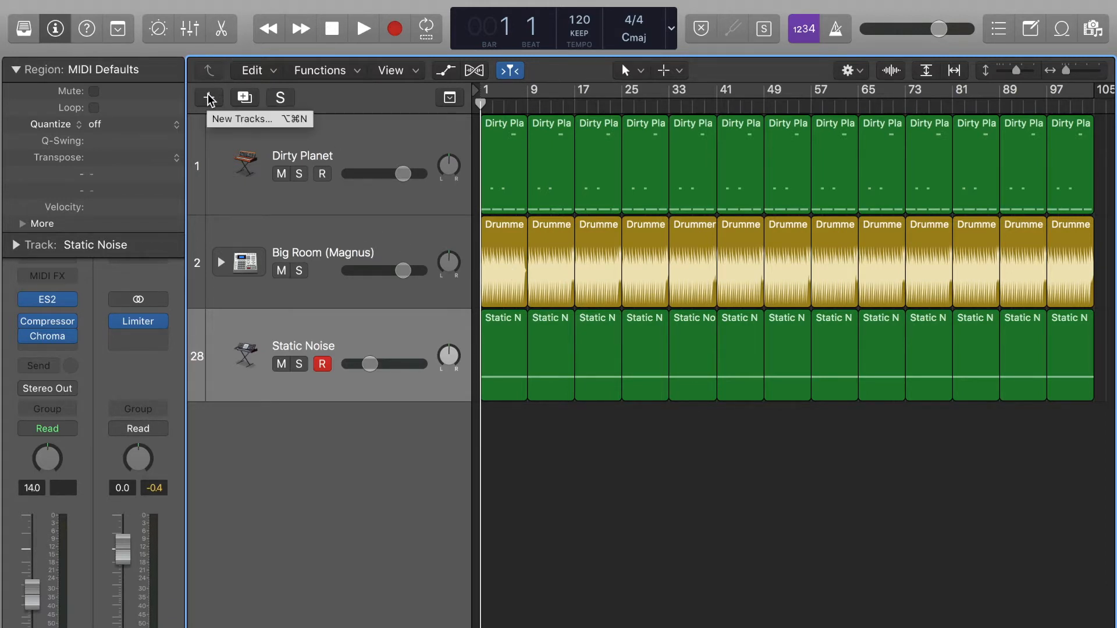
- Create Inst 4, a software instrument track using ES2 in stereo
click(209, 97)
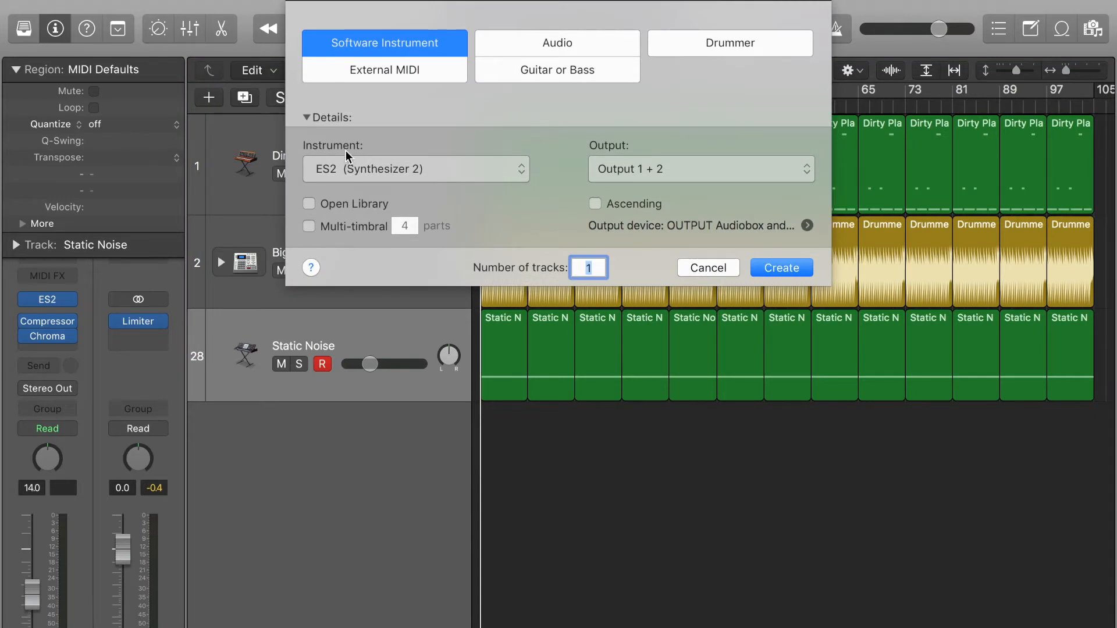
click(361, 174)
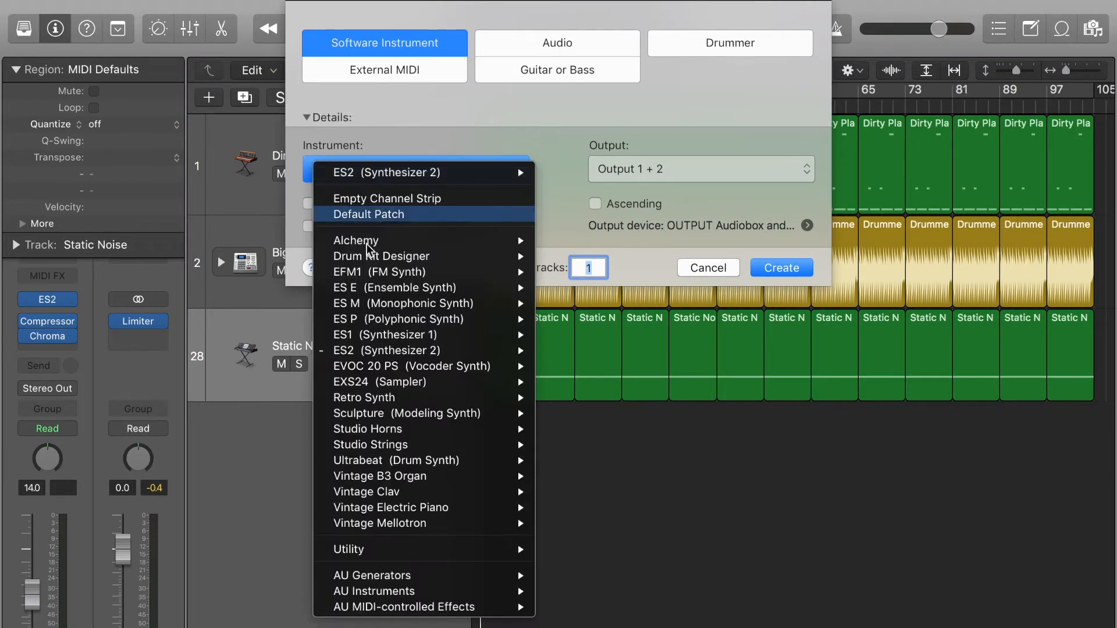
mouse_move(389, 351)
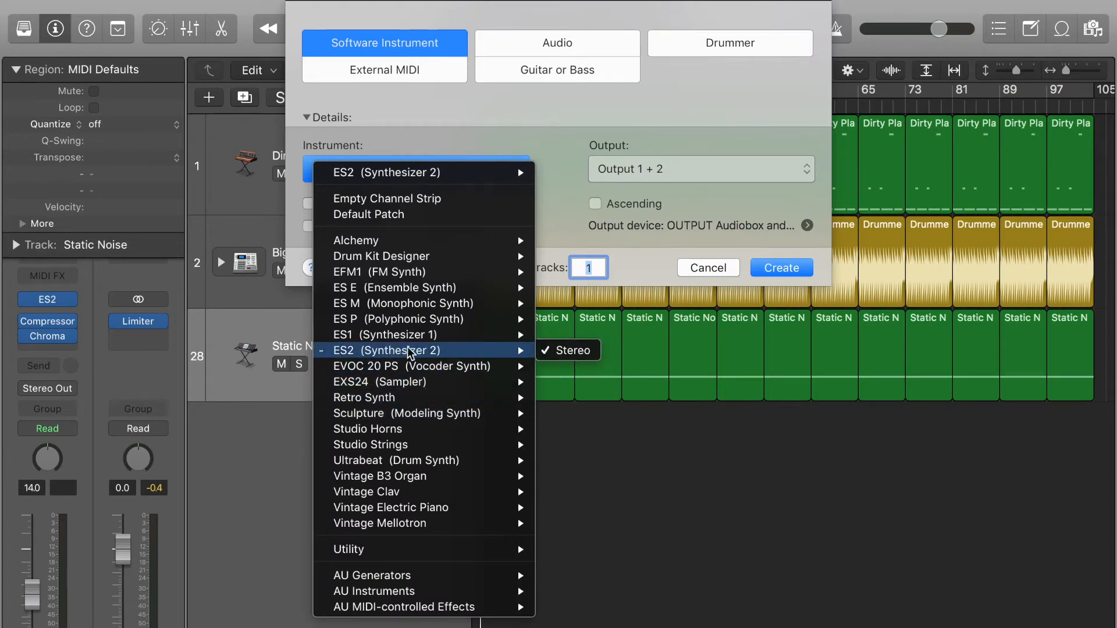
click(552, 356)
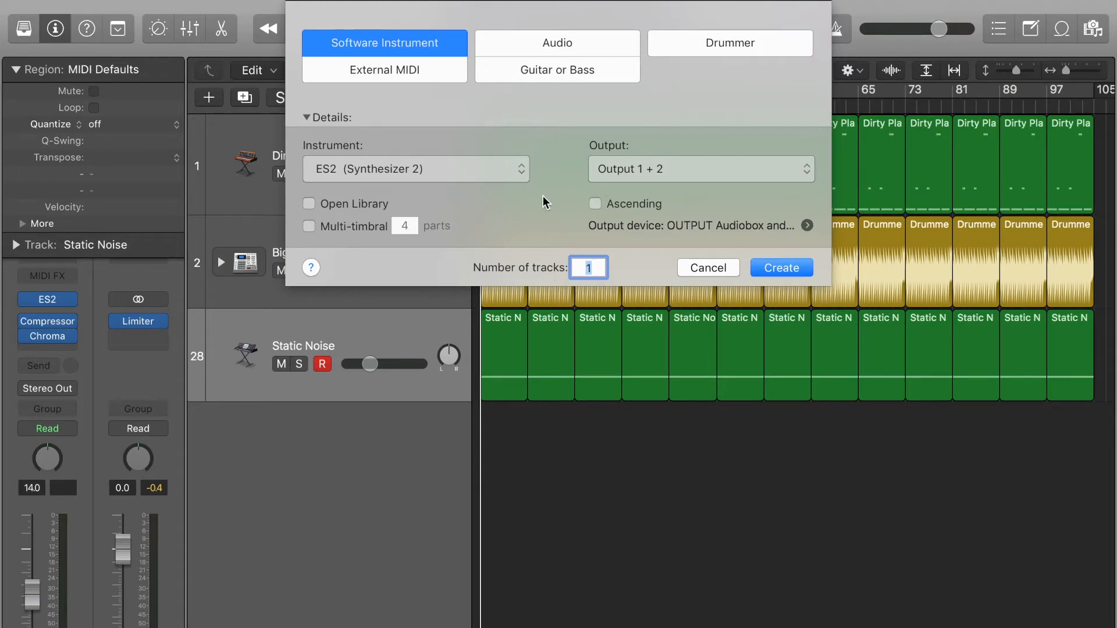
click(775, 270)
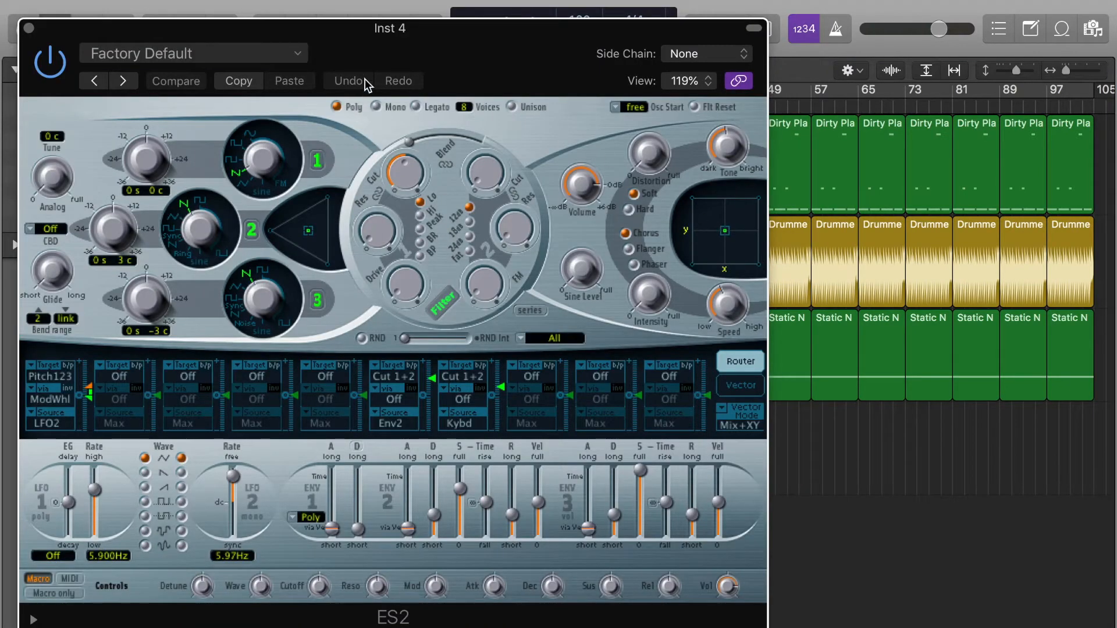
- Drag the ES2 window right so the Inst 4 inspector is visible
drag(386, 44, 540, 64)
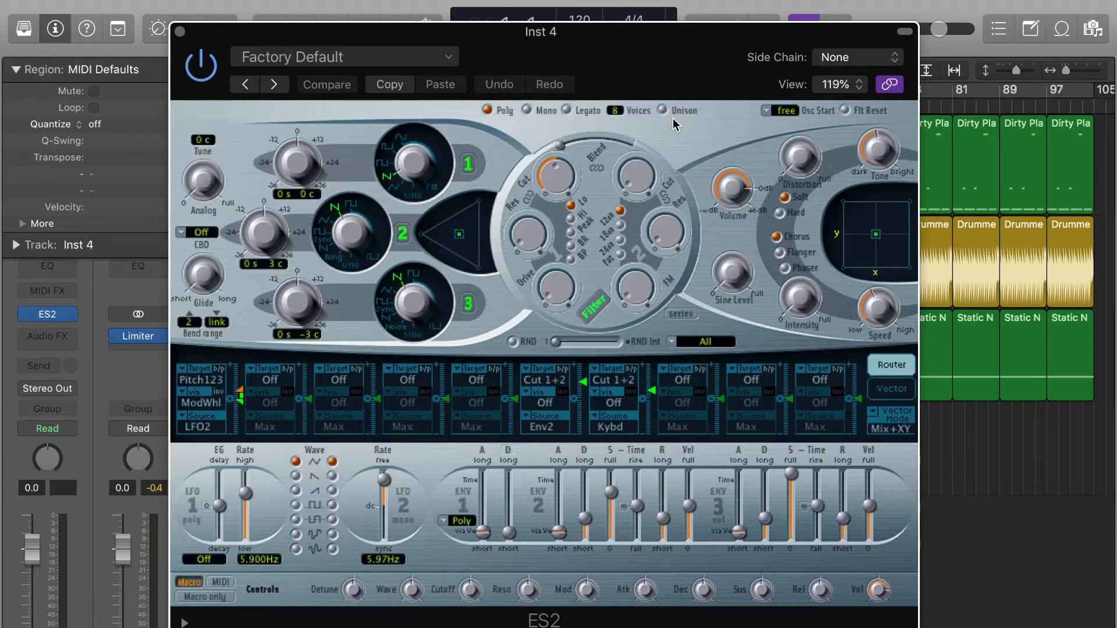
- Load the Static Noise preset from the ES2 settings menu
click(450, 55)
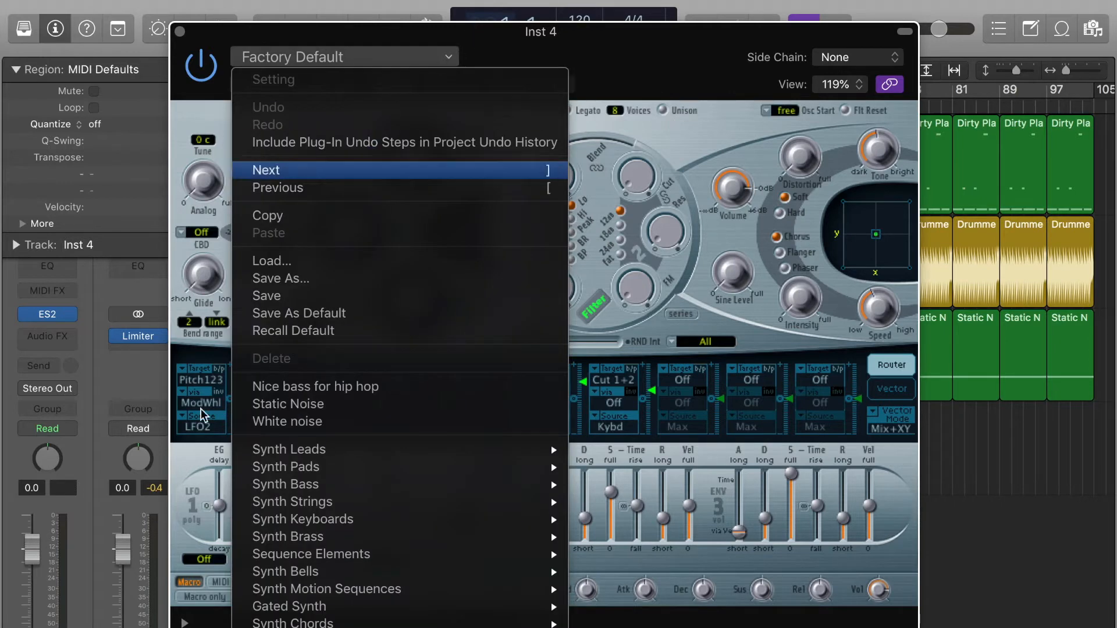
click(307, 404)
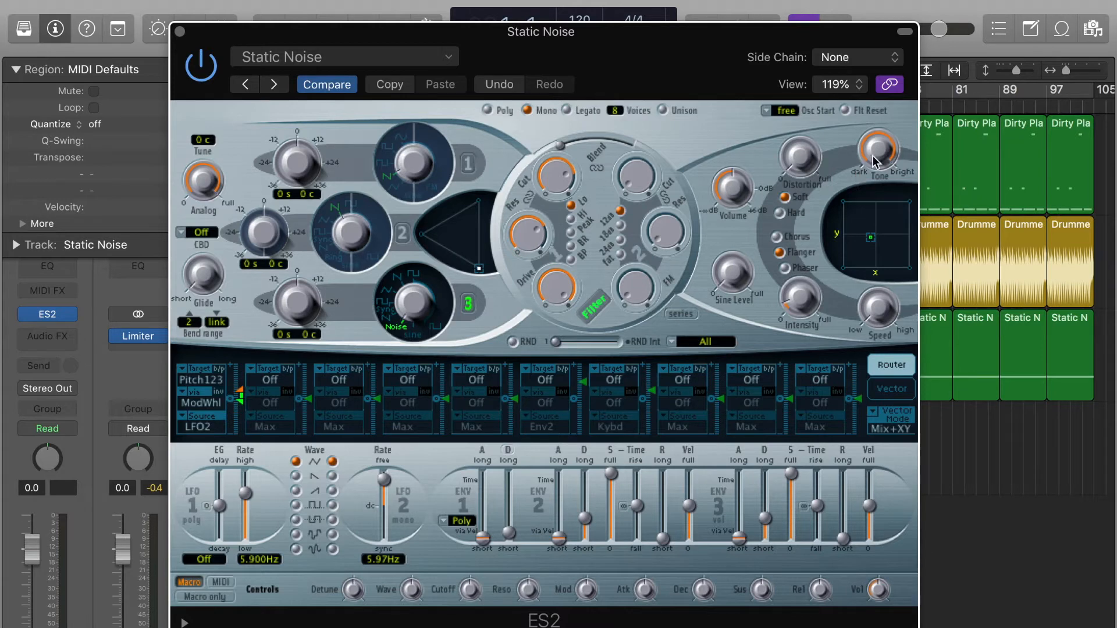
- Set Tone to 5000Hz and the macros to Release -0.57, Attack -1.00, Sustain 0.79
drag(877, 147, 883, 319)
drag(819, 589, 819, 626)
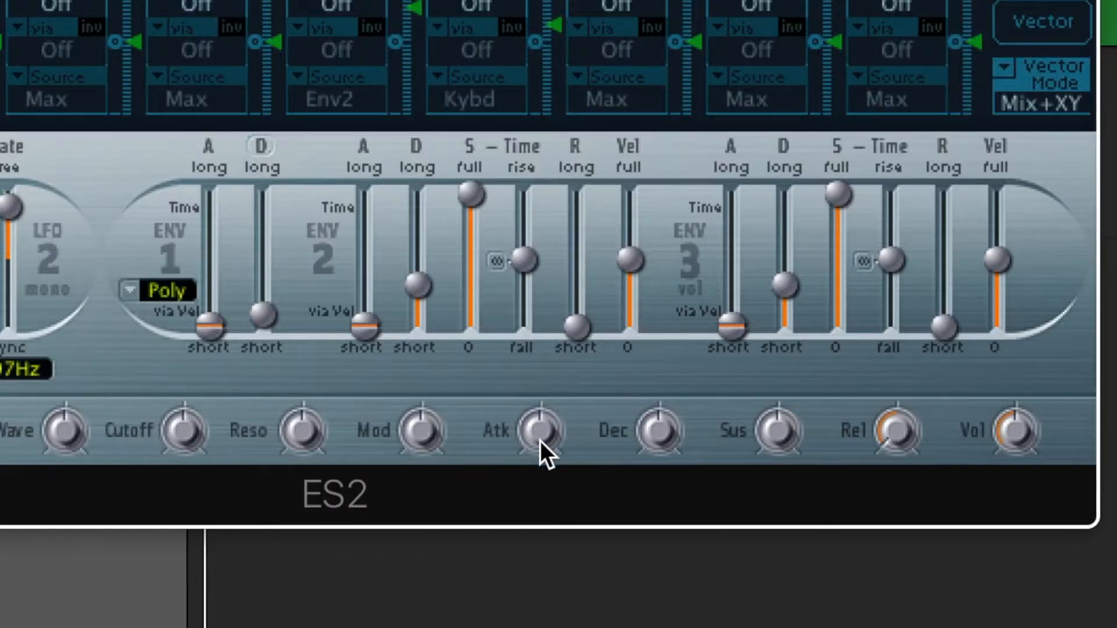
drag(539, 441, 553, 625)
drag(785, 431, 801, 50)
- Audition the synth with Musical Typing, then reset the release macro to 0.00
key(super+k)
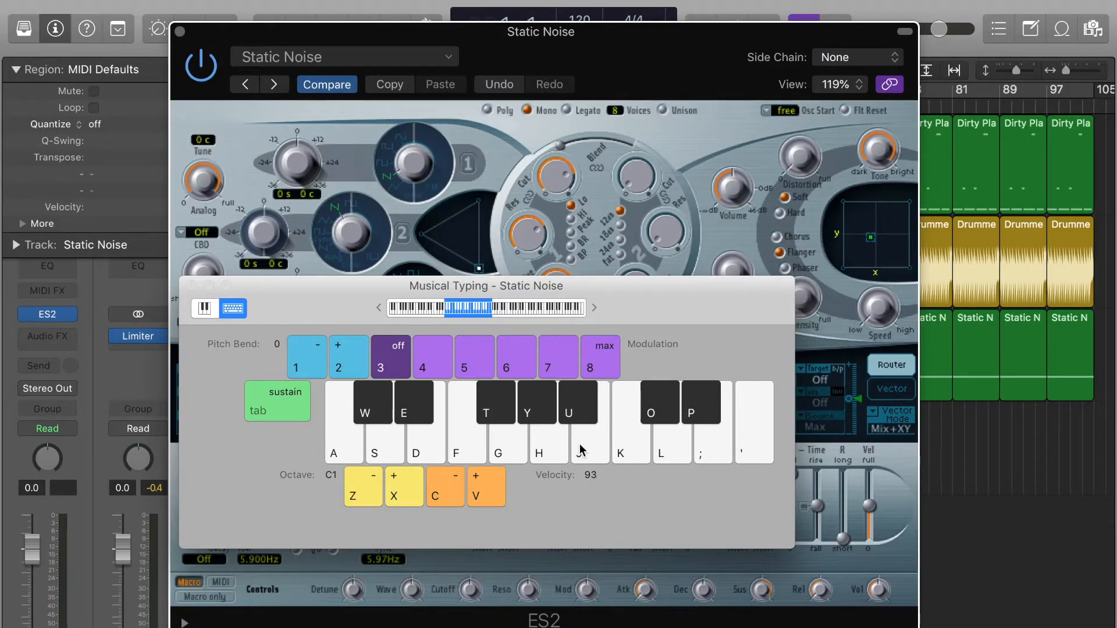
key(h)
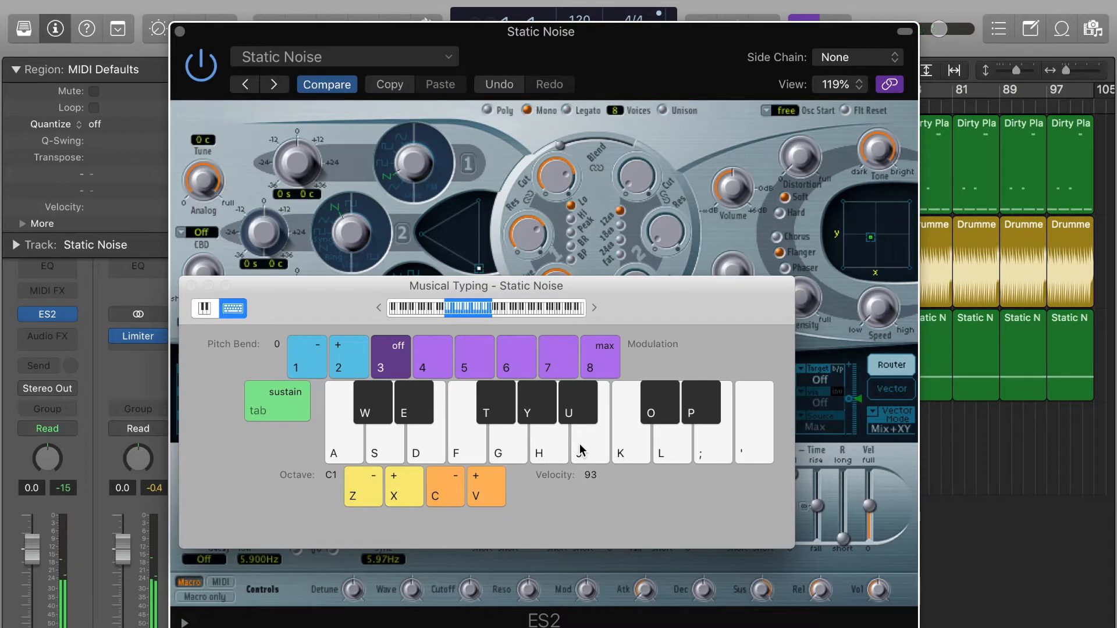
key(h)
key(h)
key(h)
key(super+k)
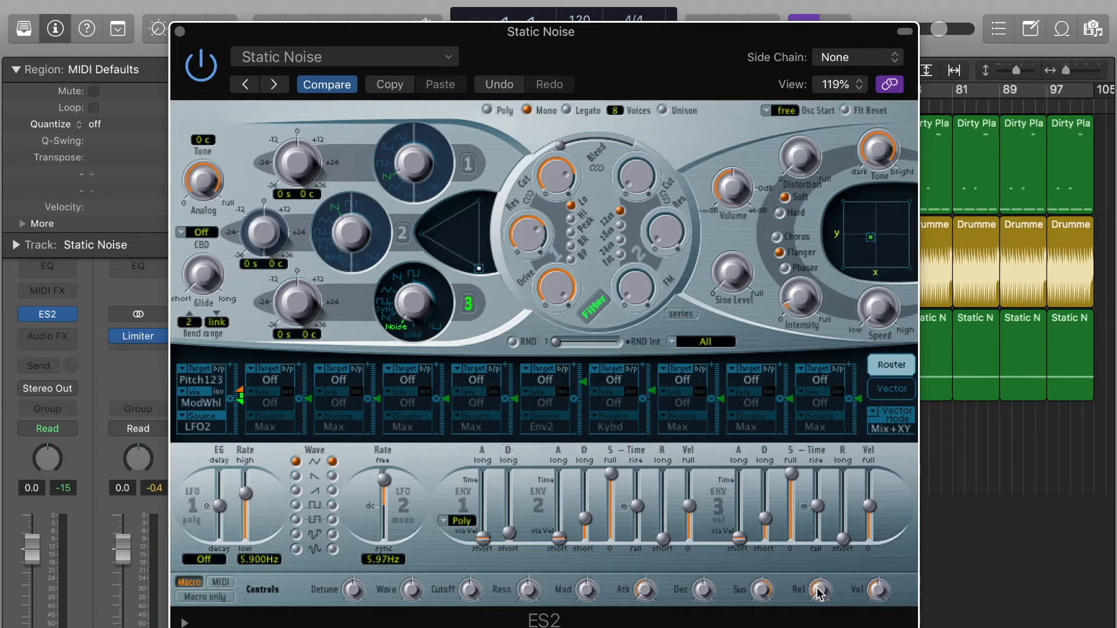
drag(816, 595, 821, 500)
- Play test notes again, then reset attack to 0.00 and lower sustain to about zero
key(super+k)
key(h)
key(h)
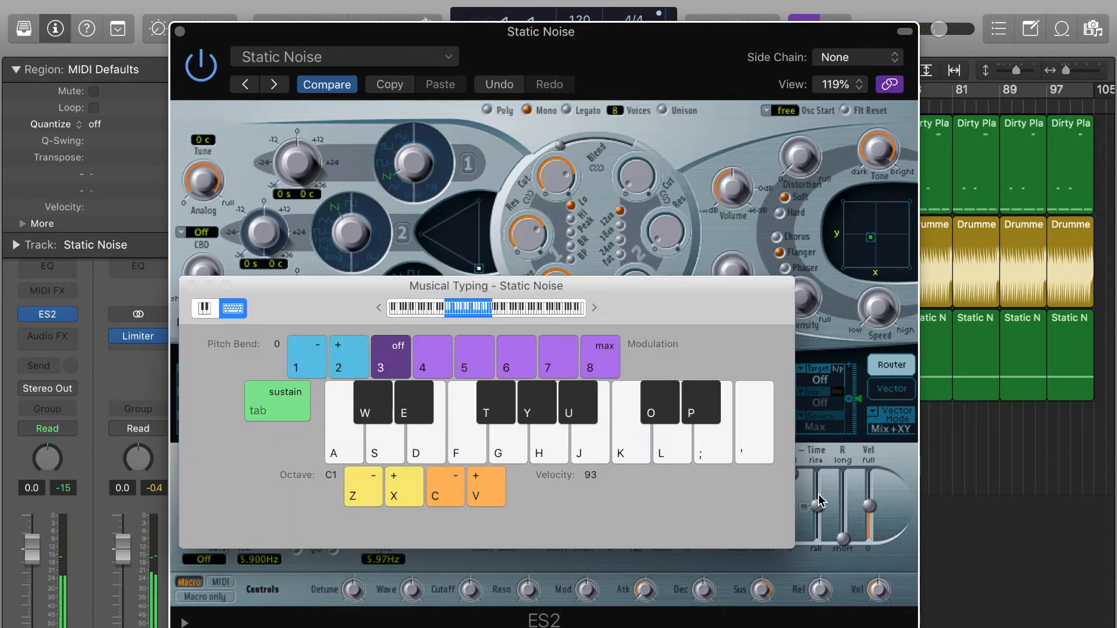
key(super+k)
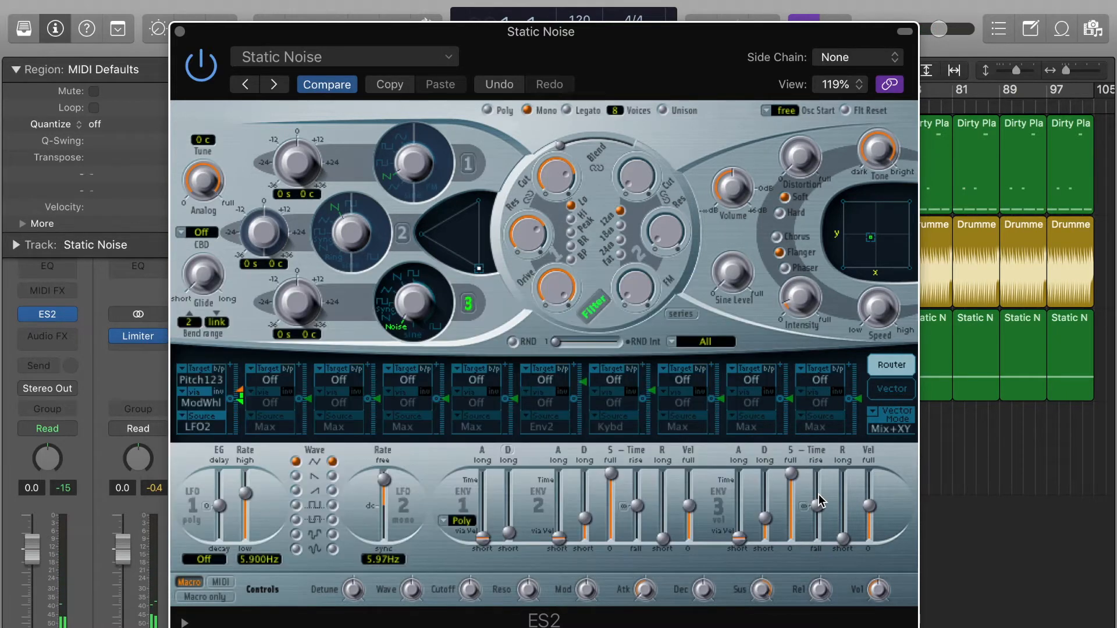
click(646, 587)
drag(647, 588, 647, 562)
drag(748, 603, 753, 627)
- Listen once more, then nudge release and attack up and raise sustain to 1.00
key(super+k)
key(h)
key(h)
key(h)
key(super+k)
drag(820, 589, 819, 575)
drag(644, 590, 645, 581)
drag(747, 596, 762, 361)
- Play a run of Static Noise test notes on Musical Typing in octave C4
key(super+k)
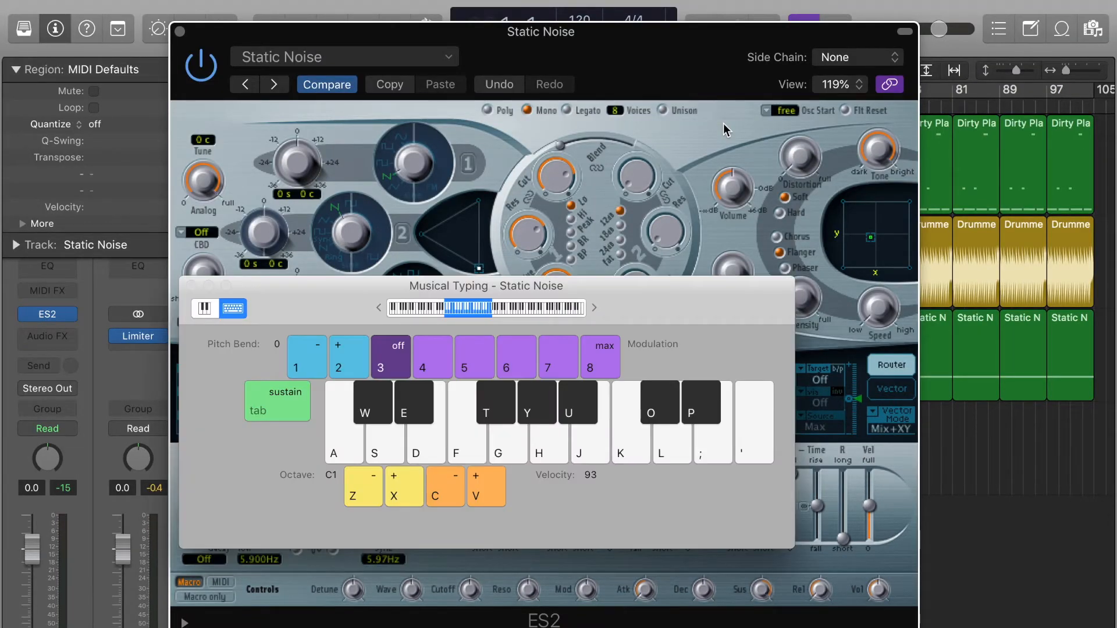
key(h)
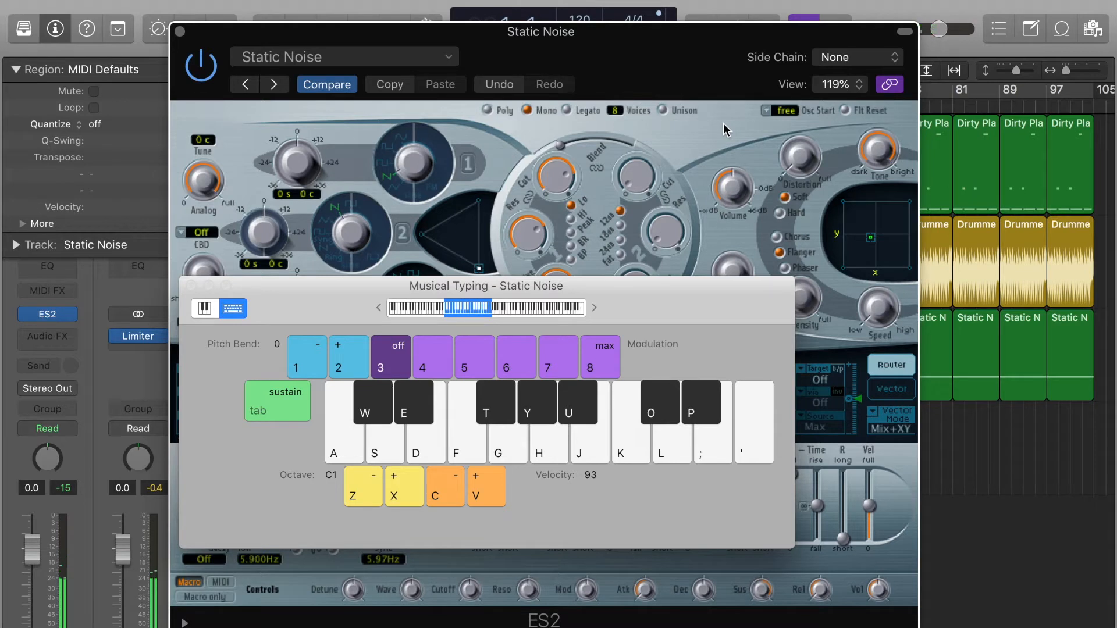
key(x)
key(x)
key(x)
key(d)
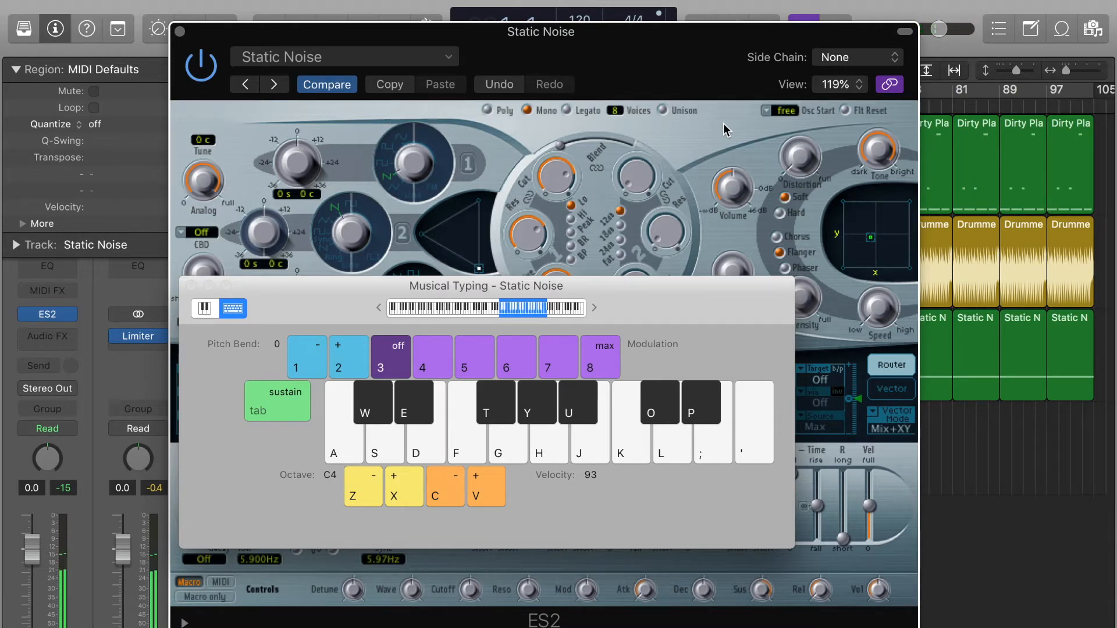
key(h)
key(g)
key(j)
key(j)
key(f)
key(k)
key(g)
key(h)
key(g)
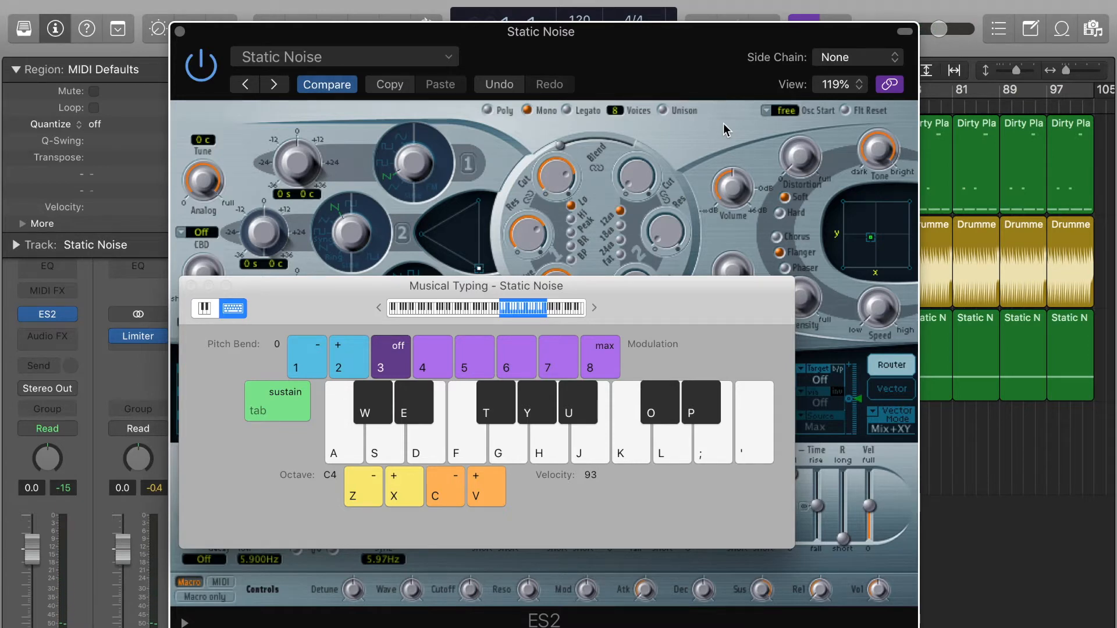
key(super+k)
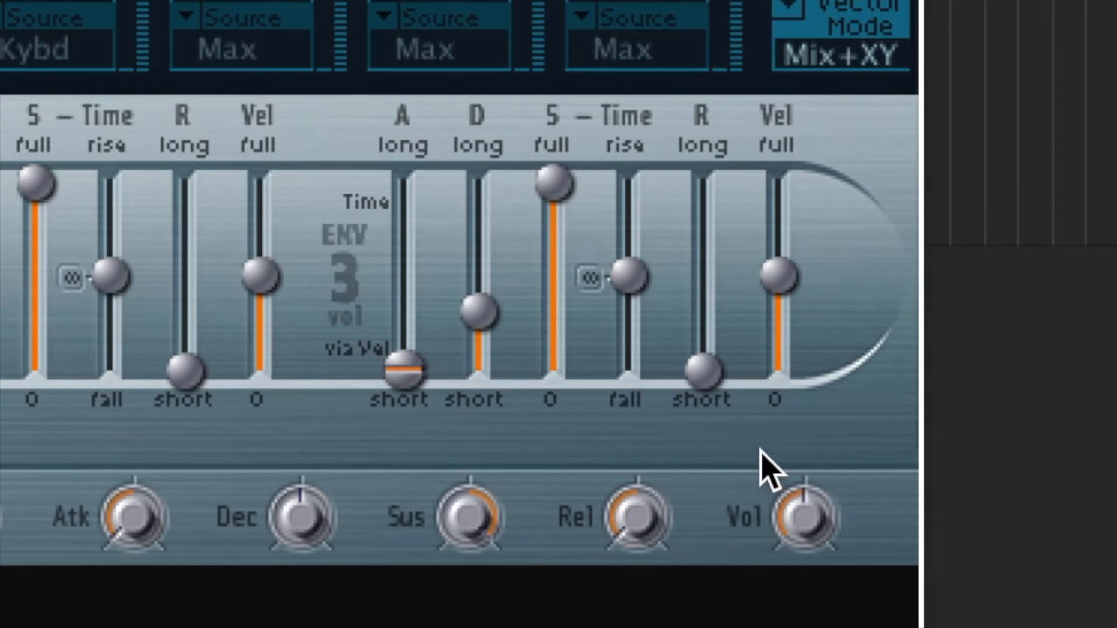
- Turn the ES2 Vol macro from -12.0 dB up toward -9.0 dB
mouse_move(805, 538)
mouse_down()
mouse_move(802, 399)
mouse_move(808, 541)
mouse_move(808, 433)
mouse_move(760, 207)
mouse_move(780, 357)
mouse_move(783, 269)
mouse_move(787, 354)
mouse_move(777, 249)
mouse_move(766, 288)
mouse_move(811, 530)
mouse_up()
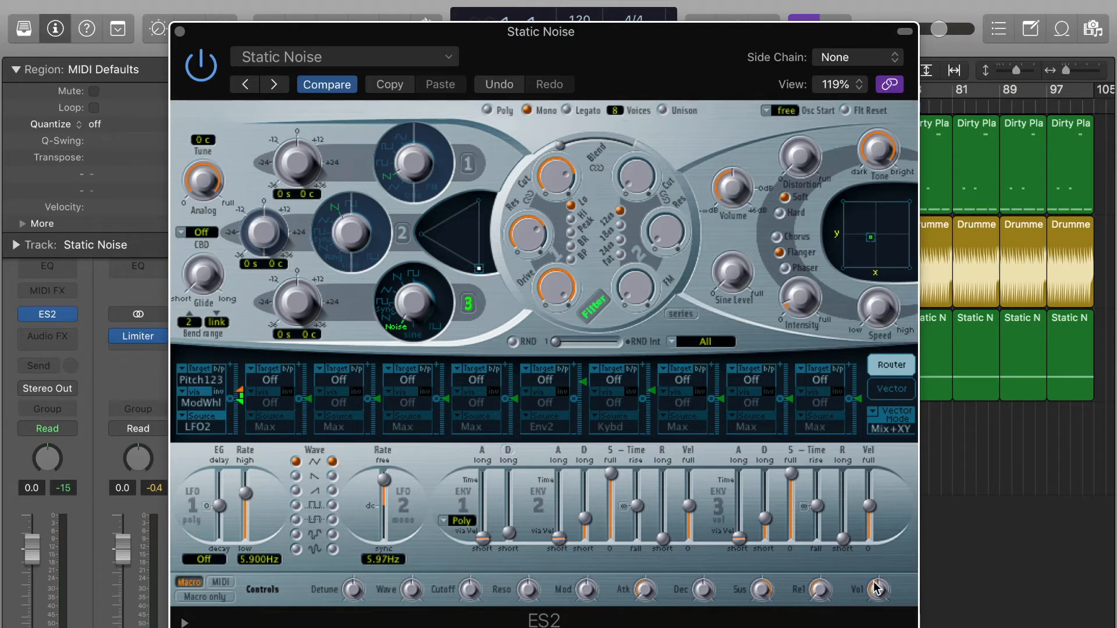
- Close the ES2 window and delete duplicate Static Noise track 29, keeping track 28
click(180, 31)
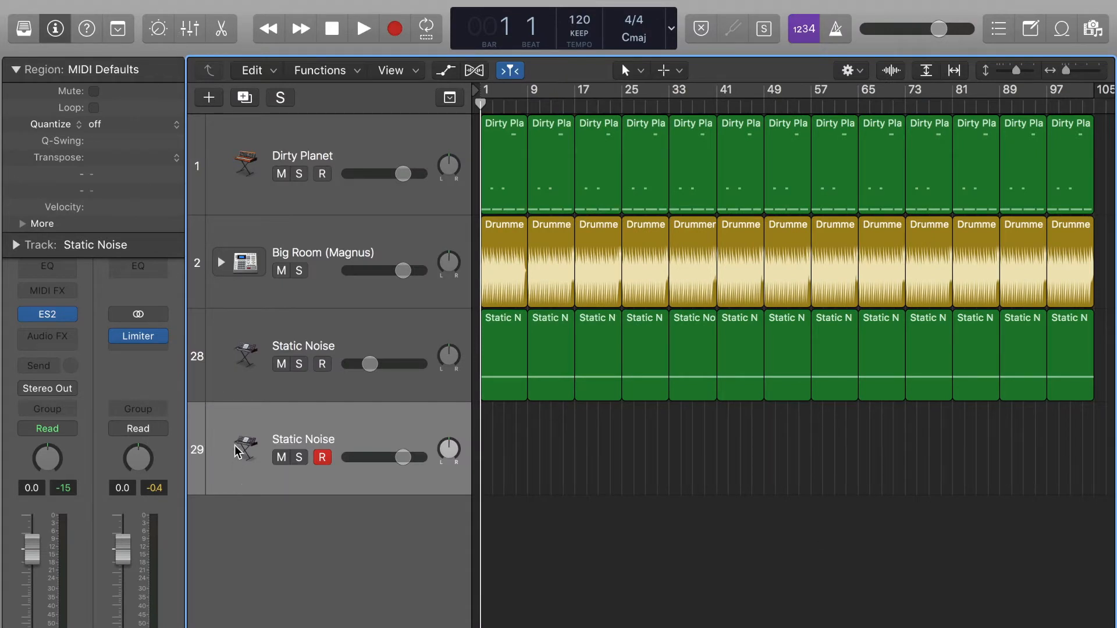
click(244, 355)
click(244, 445)
key(super+BackSpace)
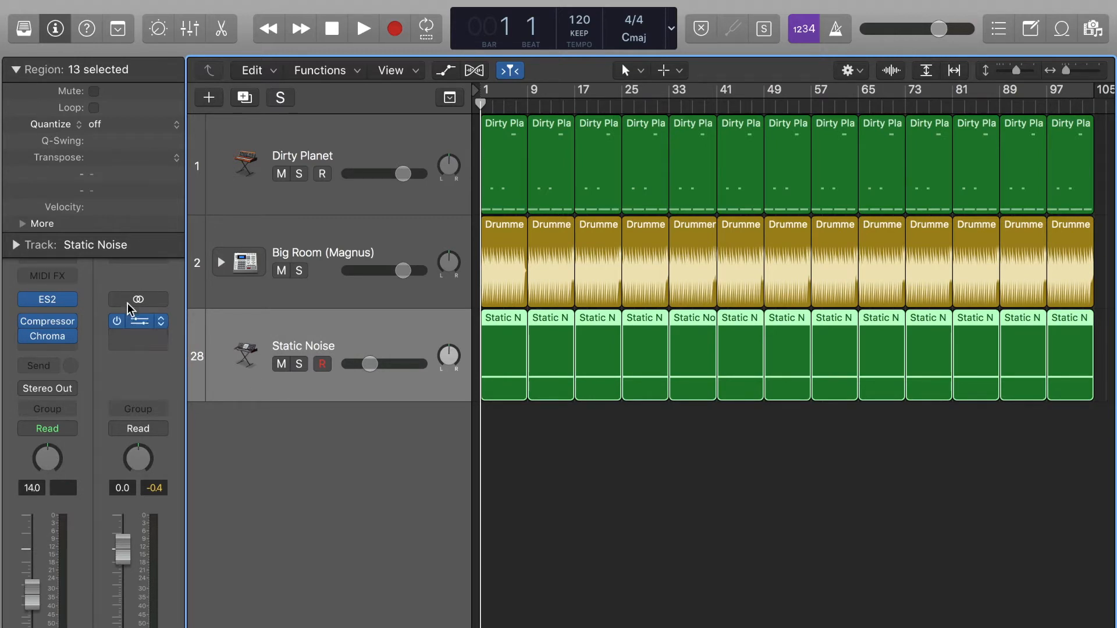
click(605, 461)
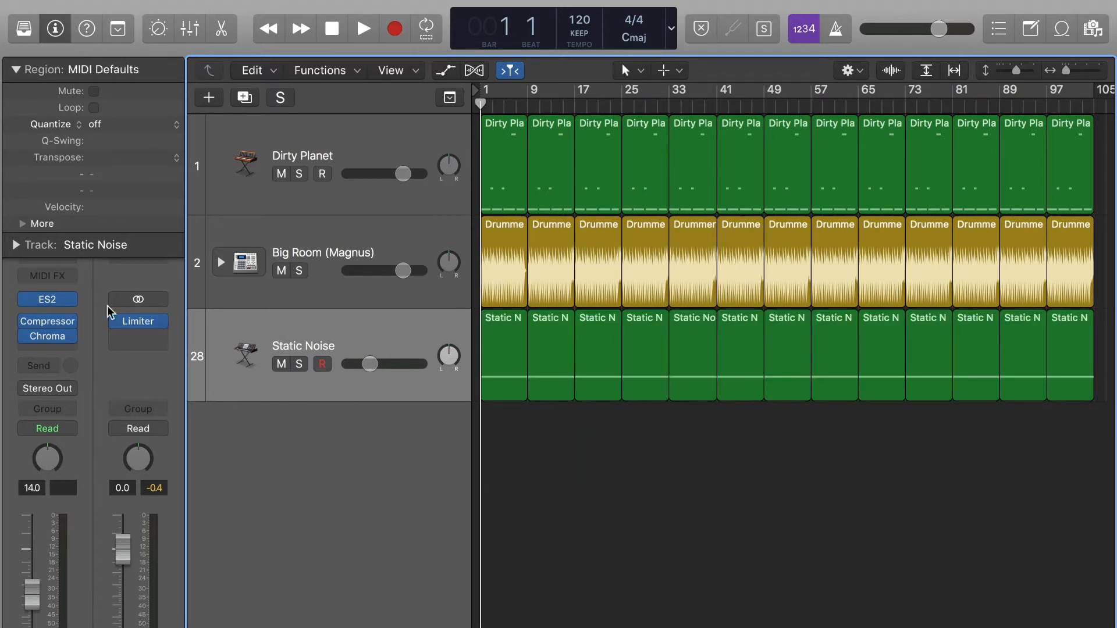
- Open the ChromaVerb insert on Static Noise, move its window aside, then close it
click(53, 340)
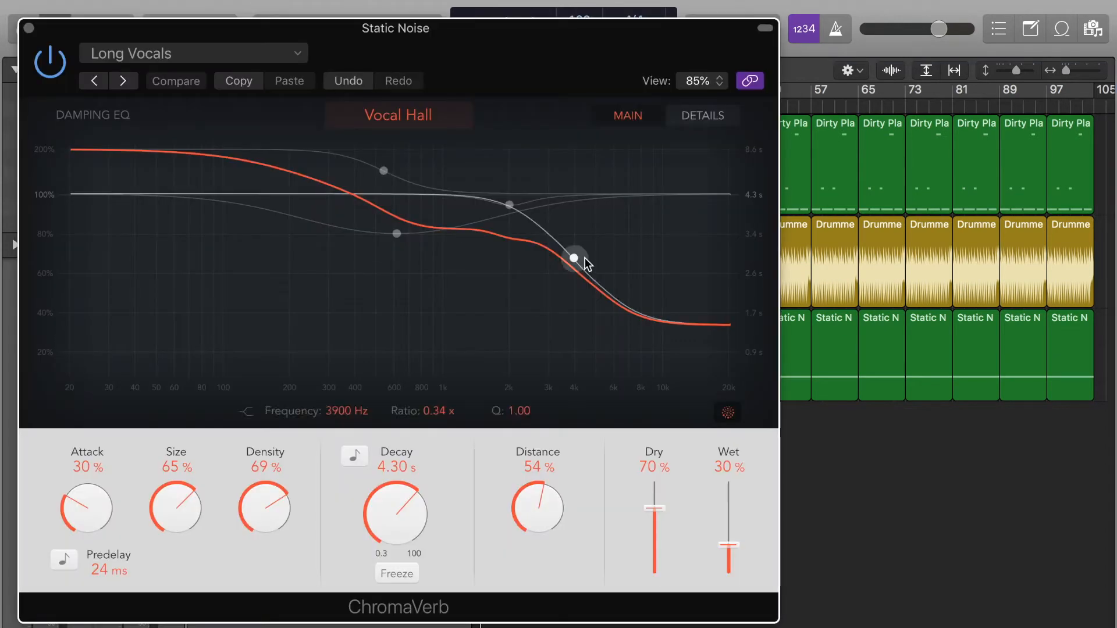
click(130, 40)
drag(129, 40, 244, 46)
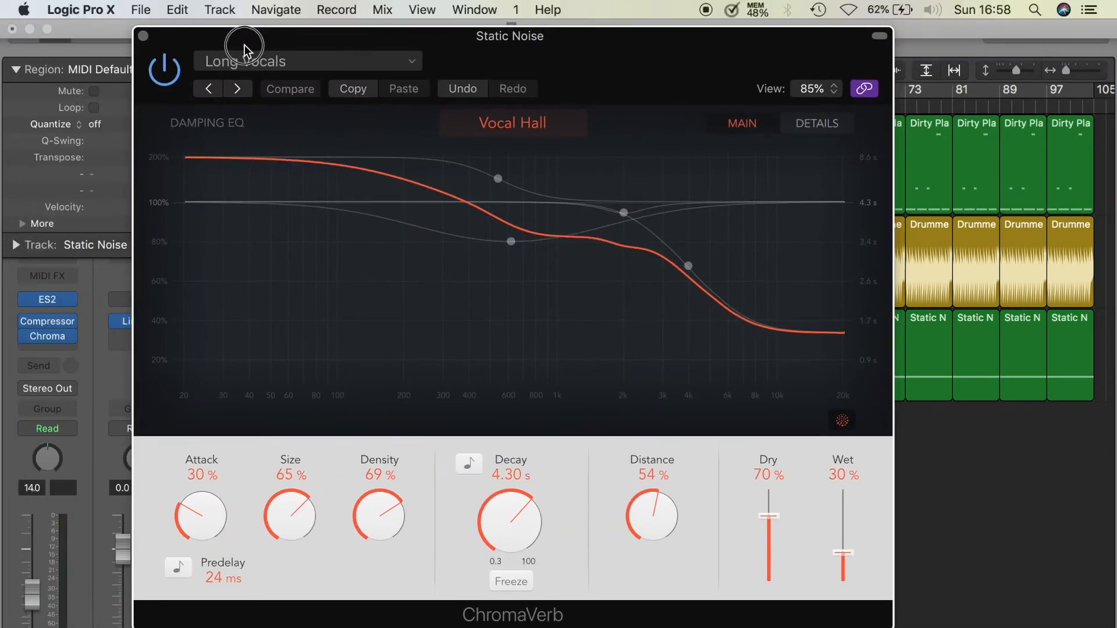
click(143, 36)
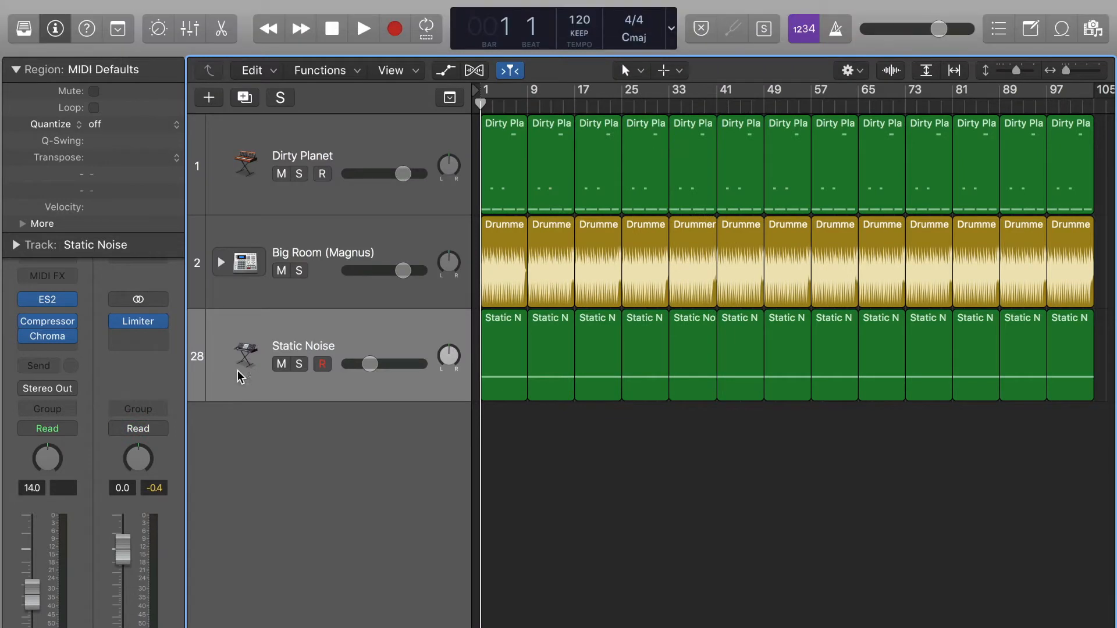
- Audition Static Noise with a few Musical Typing test notes
key(super+k)
key(a)
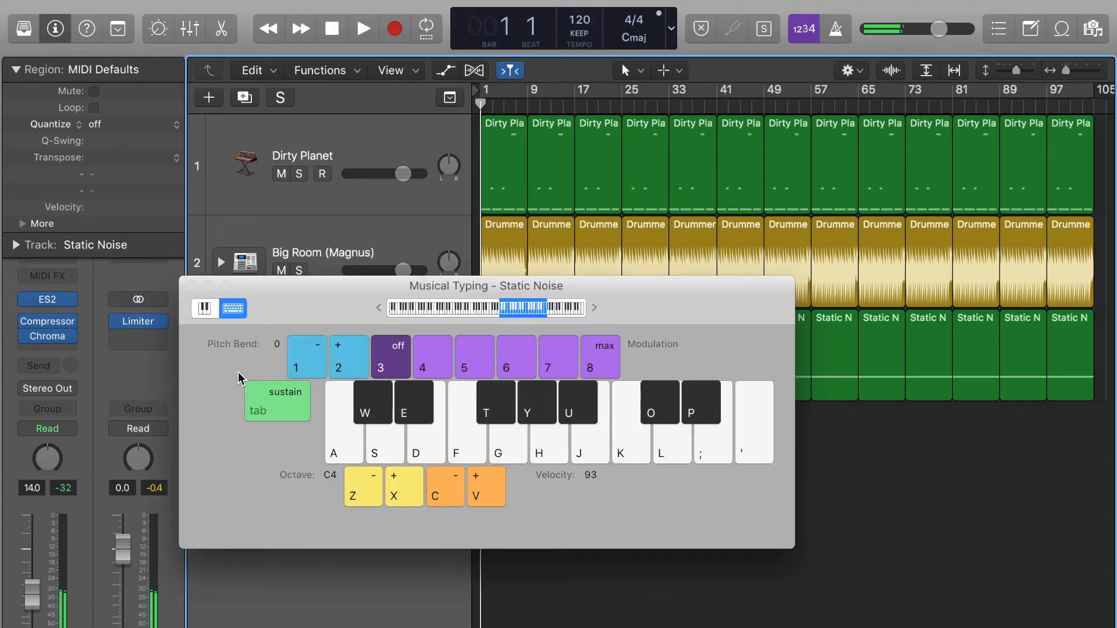
key(h)
key(j)
key(h)
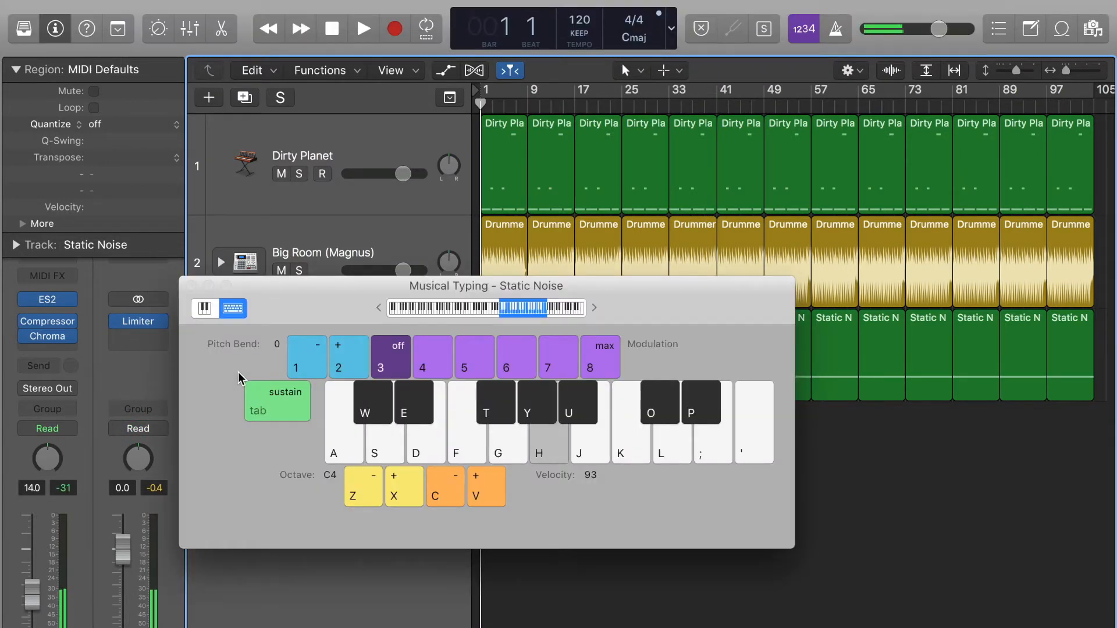
key(h)
key(h)
key(h)
click(192, 286)
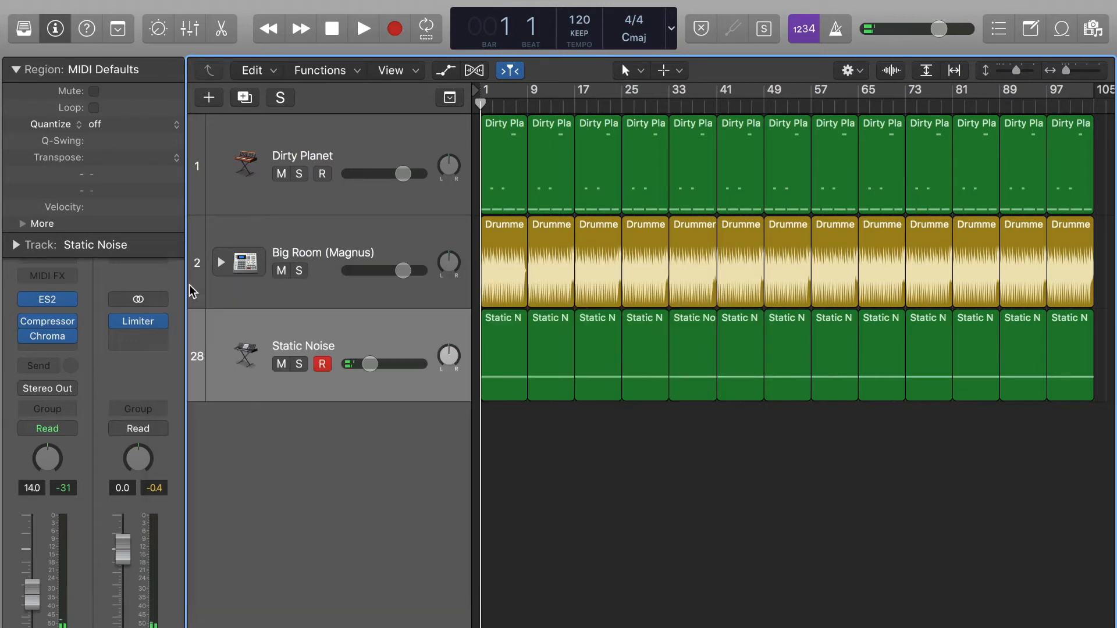
- Set the Static Noise track volume to -5.8 dB and listen at the new level
drag(370, 364, 387, 364)
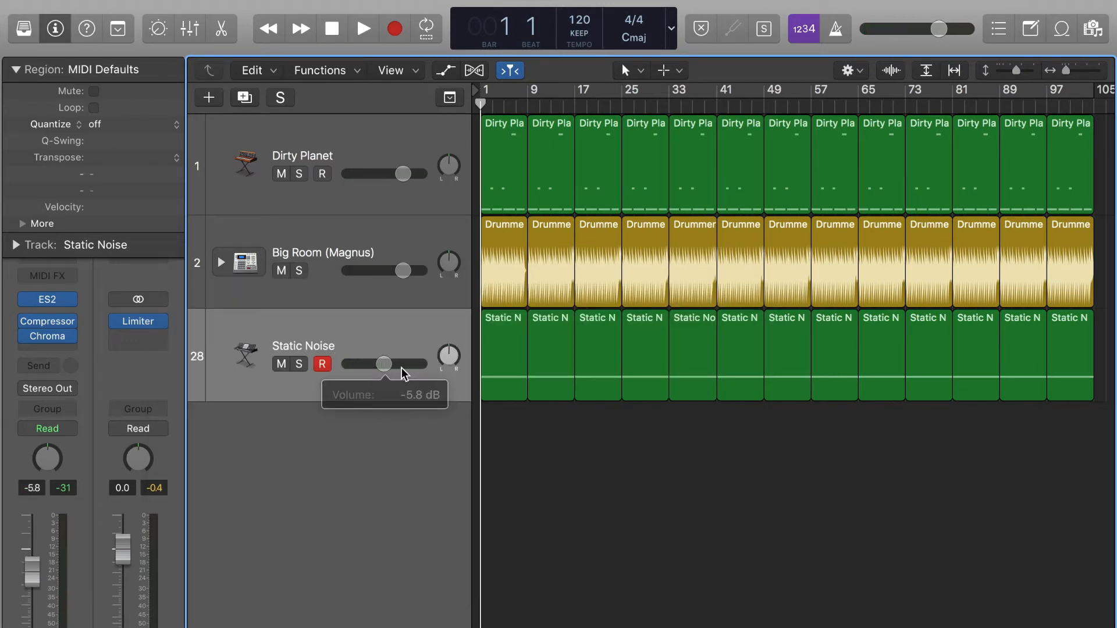
key(super+k)
key(g)
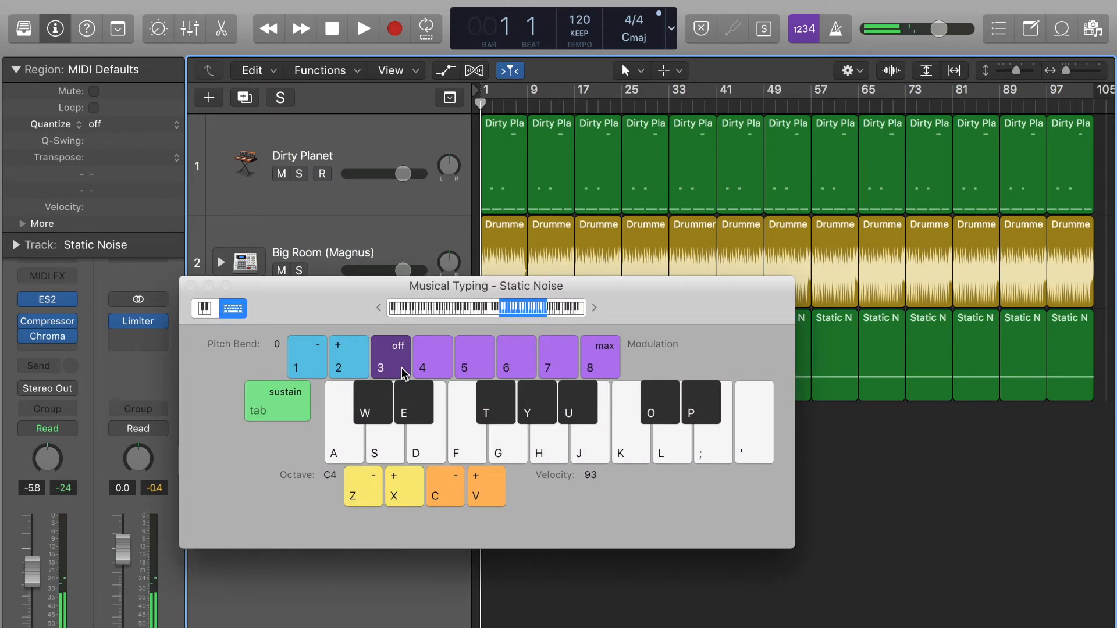
key(g)
key(super+k)
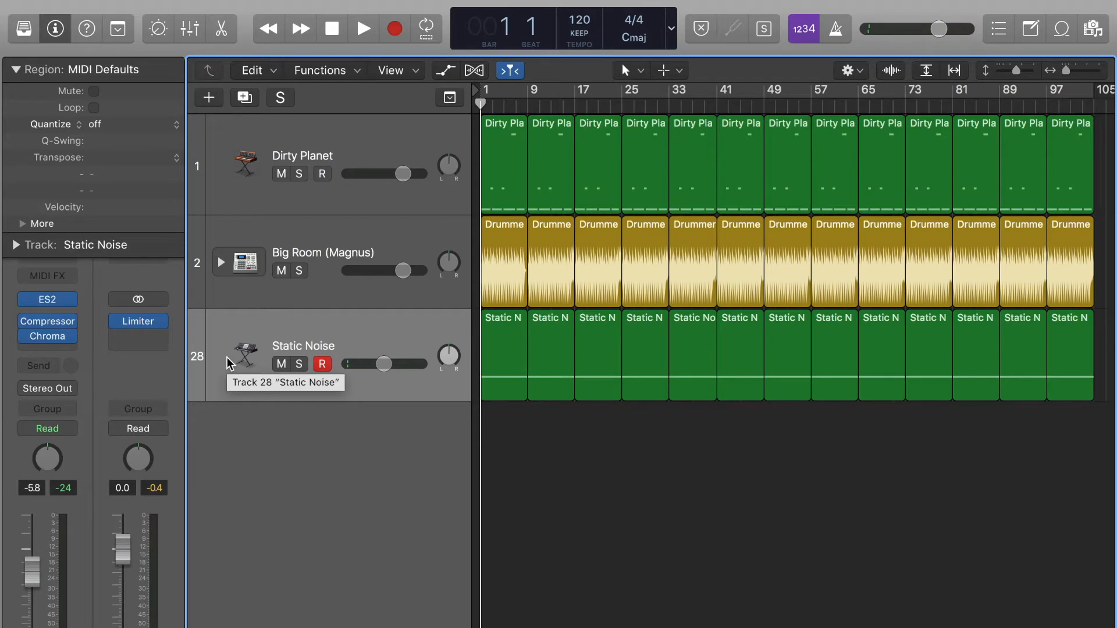
- Insert a stereo Microphaser from Modulation in the slot below ChromaVerb
click(52, 351)
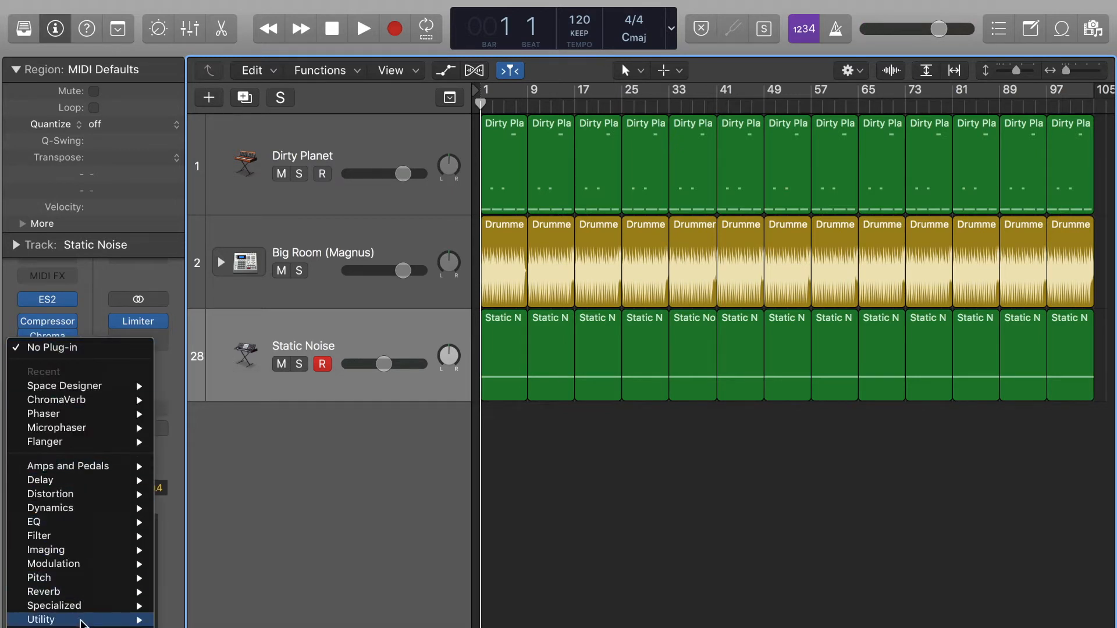
mouse_move(89, 569)
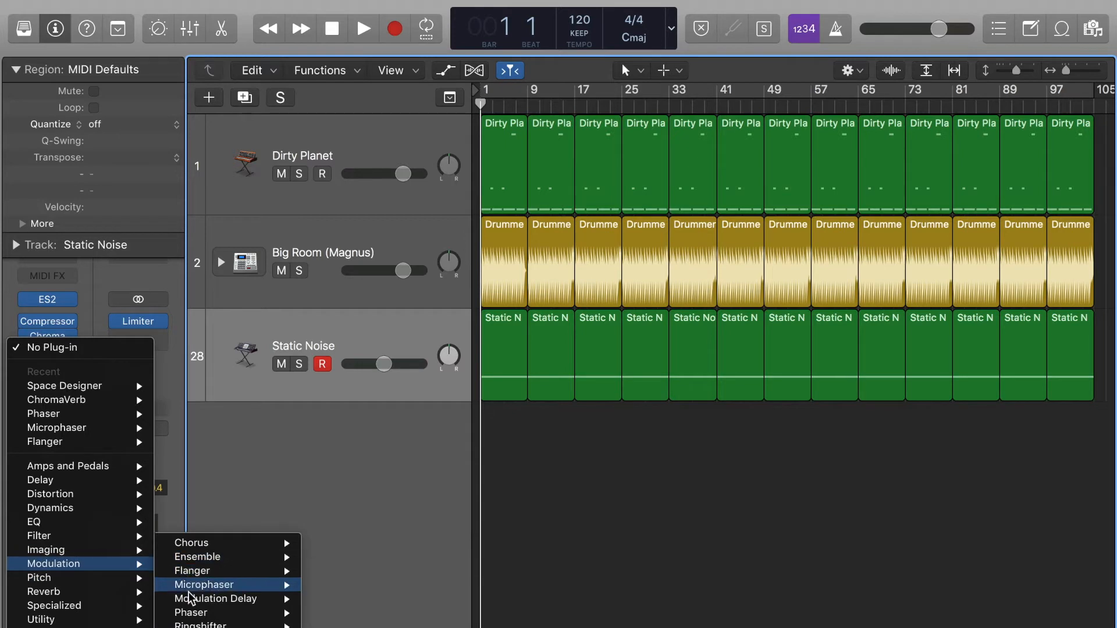
mouse_move(246, 618)
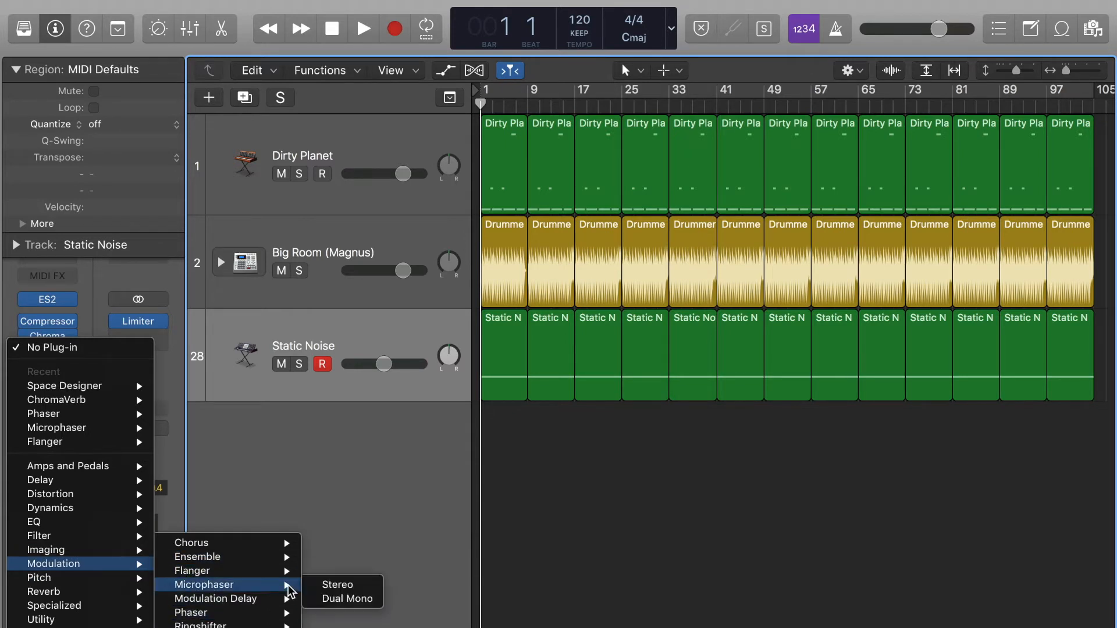
click(319, 587)
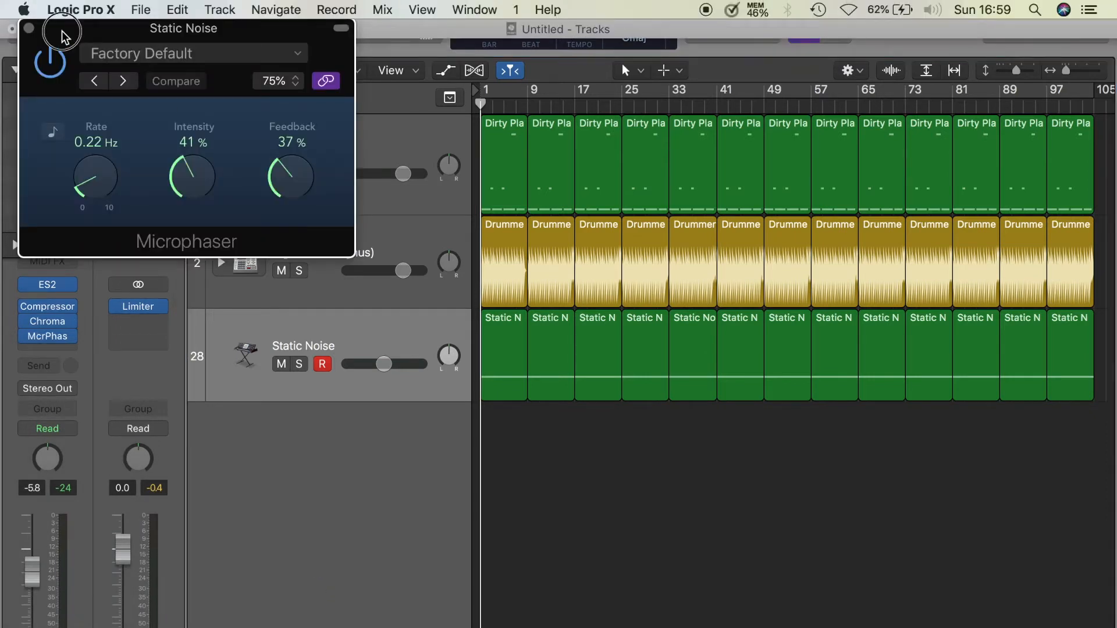
- Load the Background Movement preset on the Static Noise Microphaser
drag(87, 28, 163, 71)
click(170, 100)
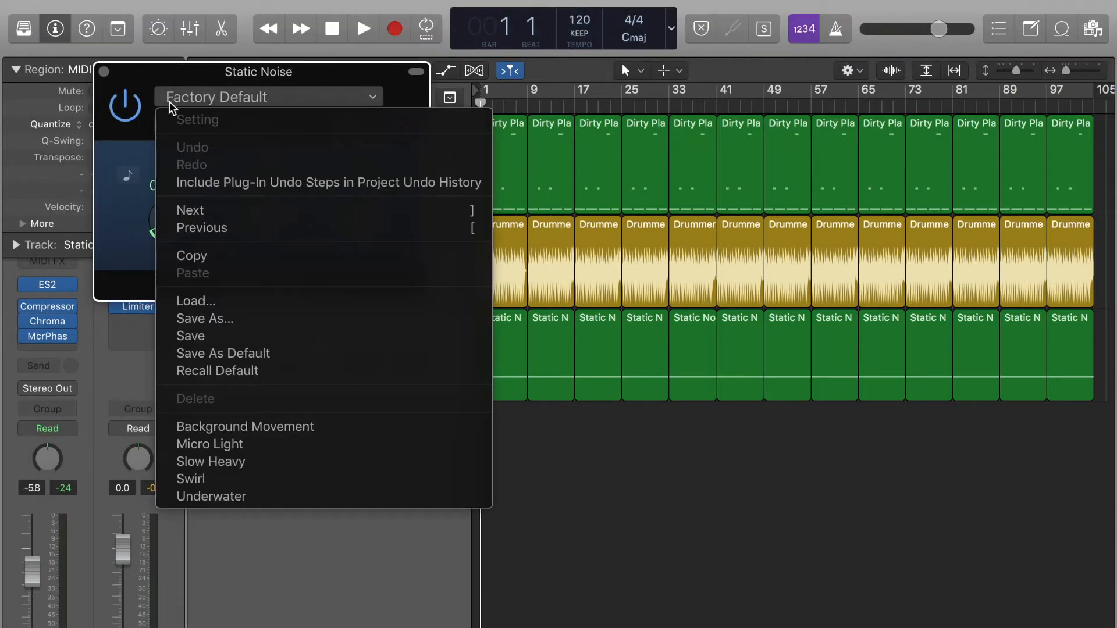
click(221, 427)
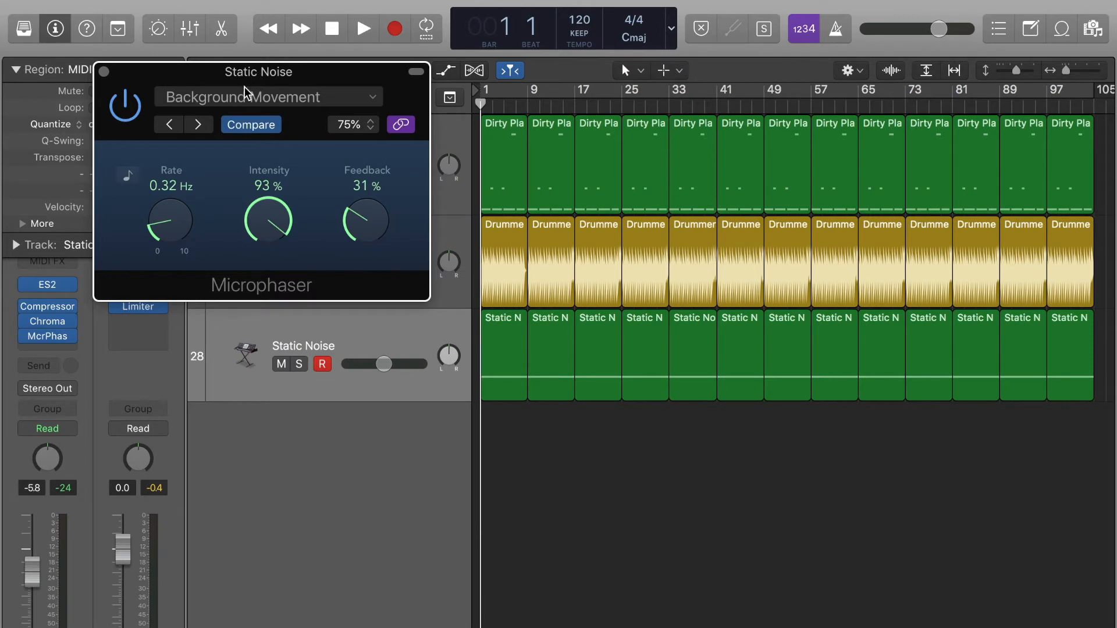
- Audition a test note through the Microphaser with Musical Typing, then close the plug-in window
drag(192, 83, 293, 151)
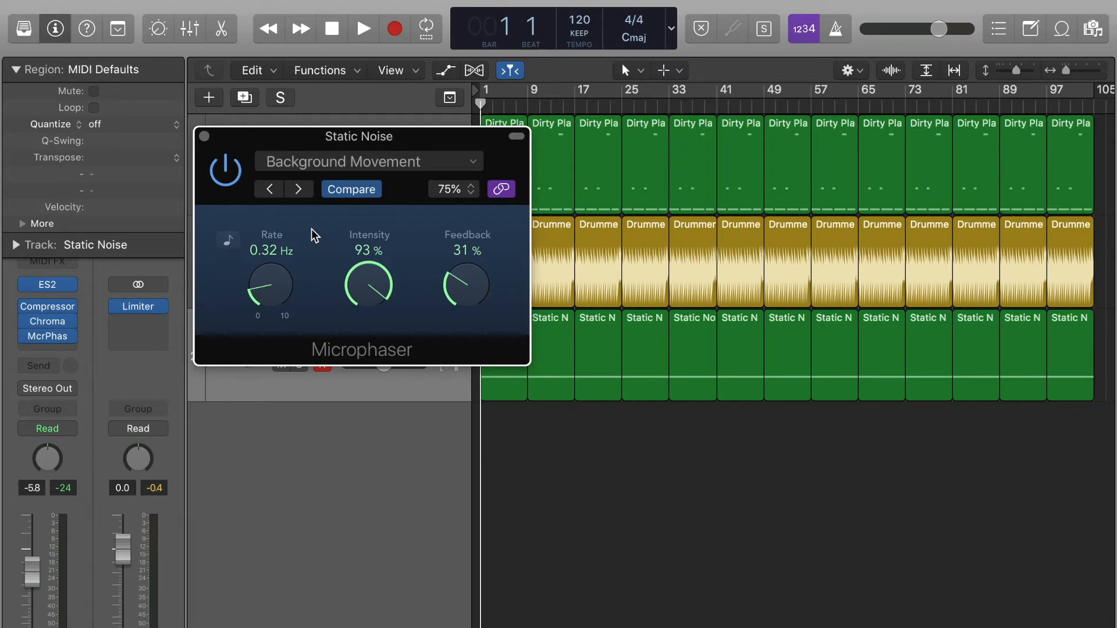
key(super+k)
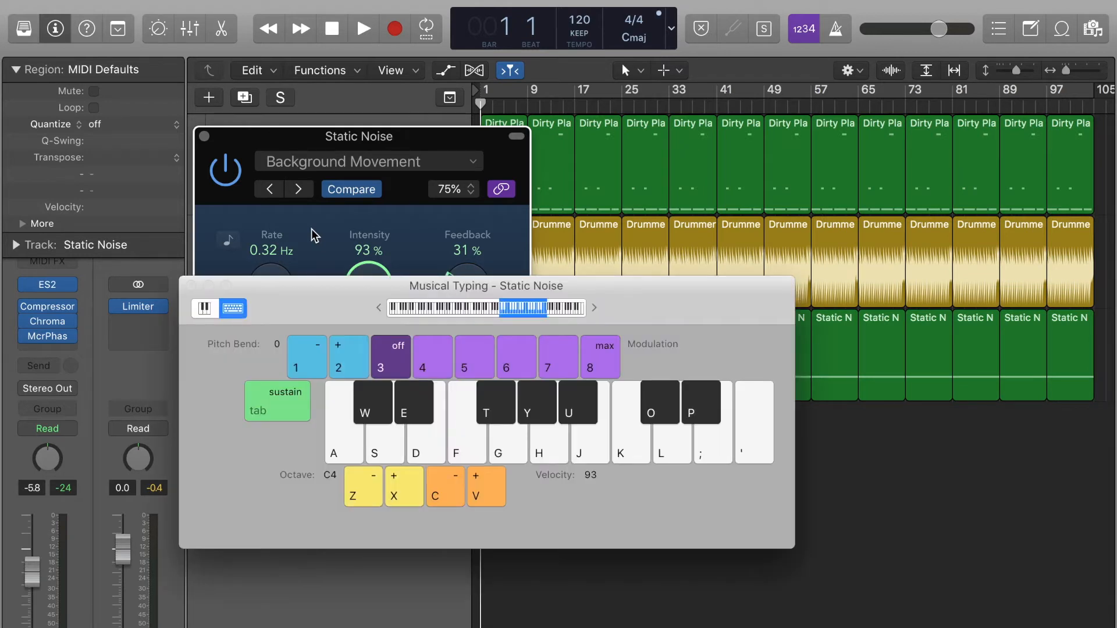
key(h)
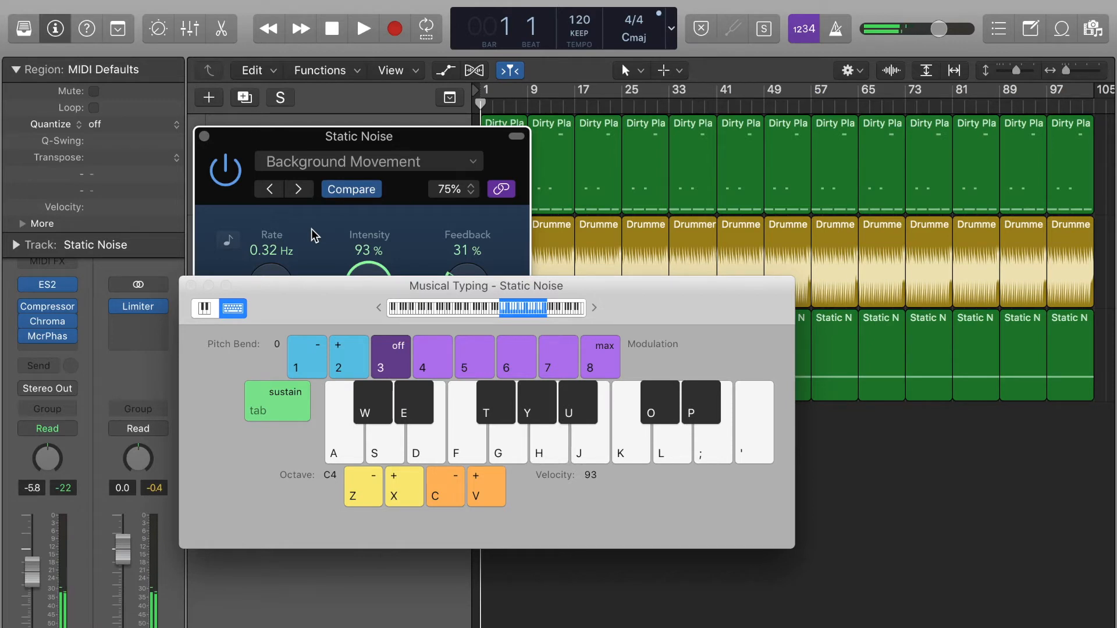
key(super+k)
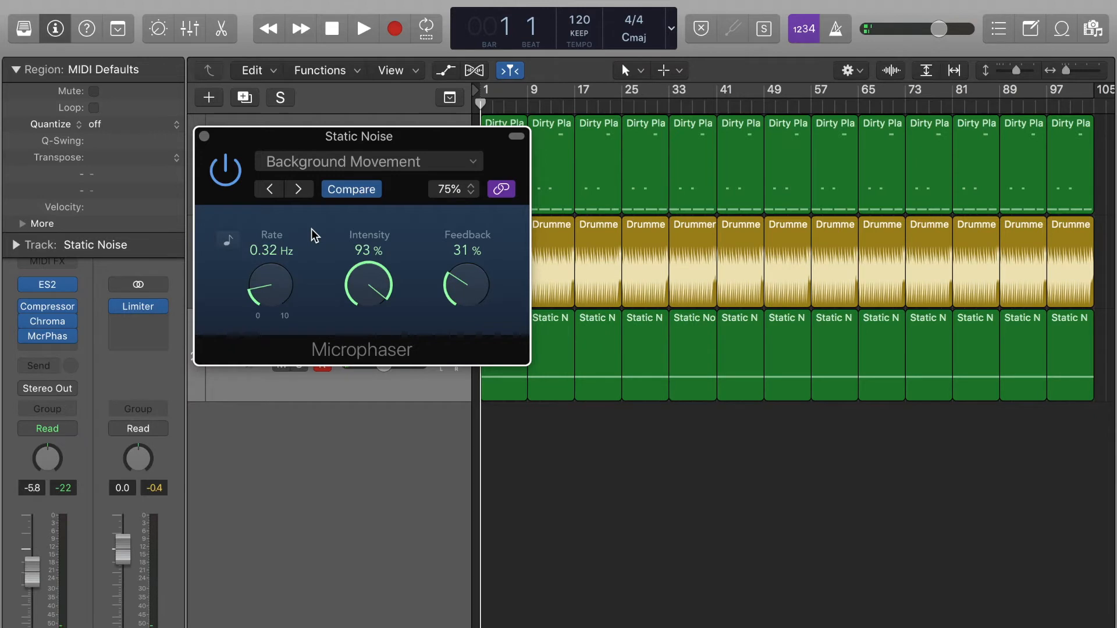
click(204, 136)
click(74, 342)
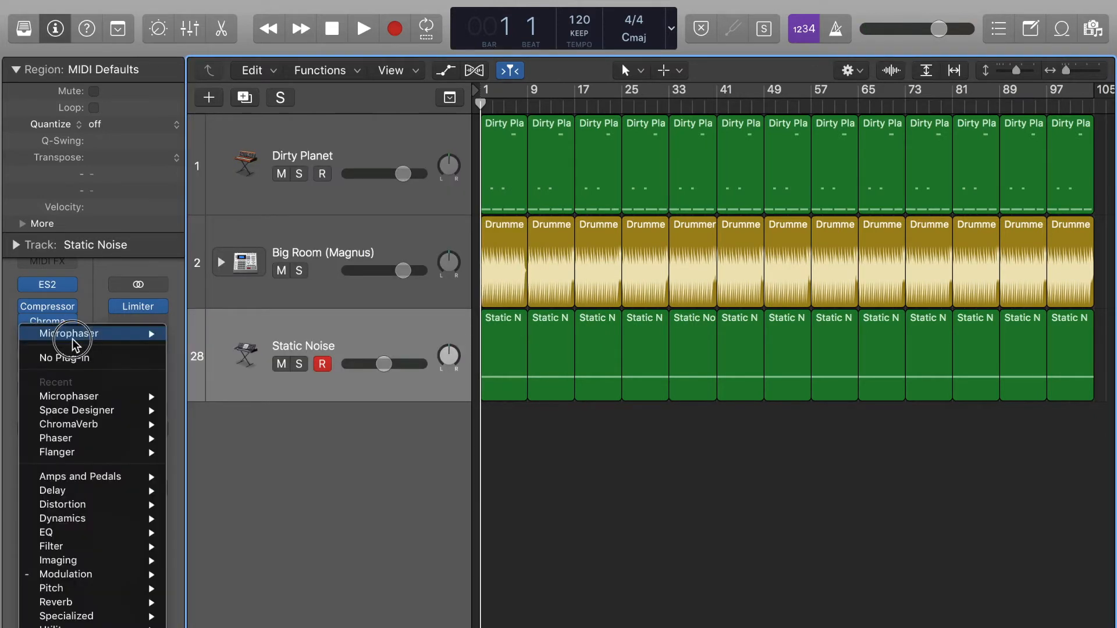
- Choose No Plug-in in the Microphaser insert slot, leaving Compressor and ChromaVerb
click(64, 357)
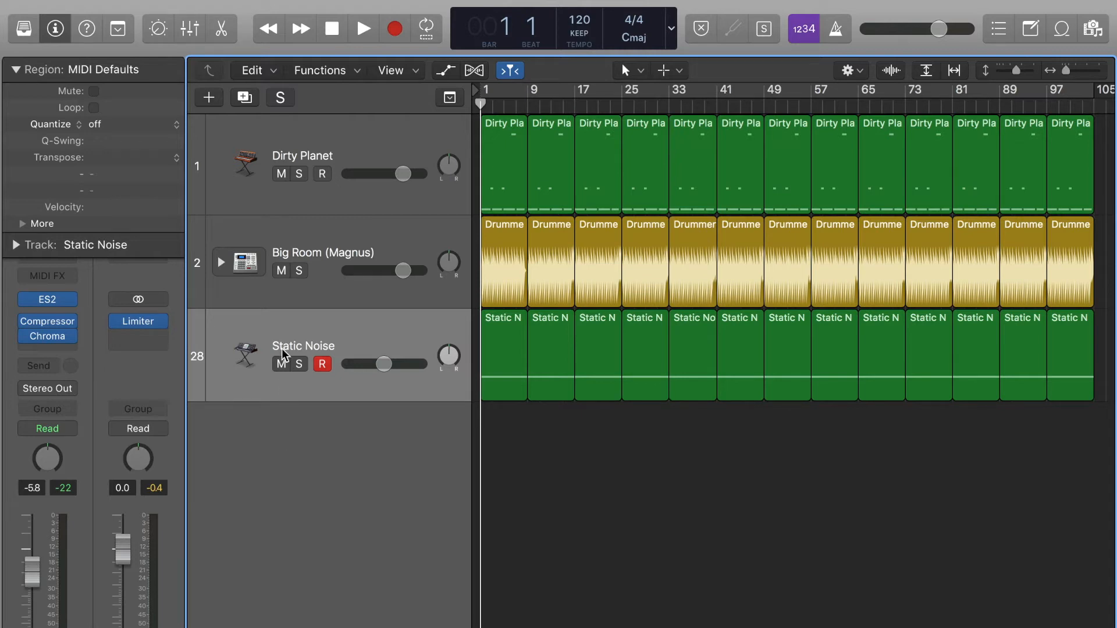
- Mute the Static Noise track with its M button on the track header
click(281, 364)
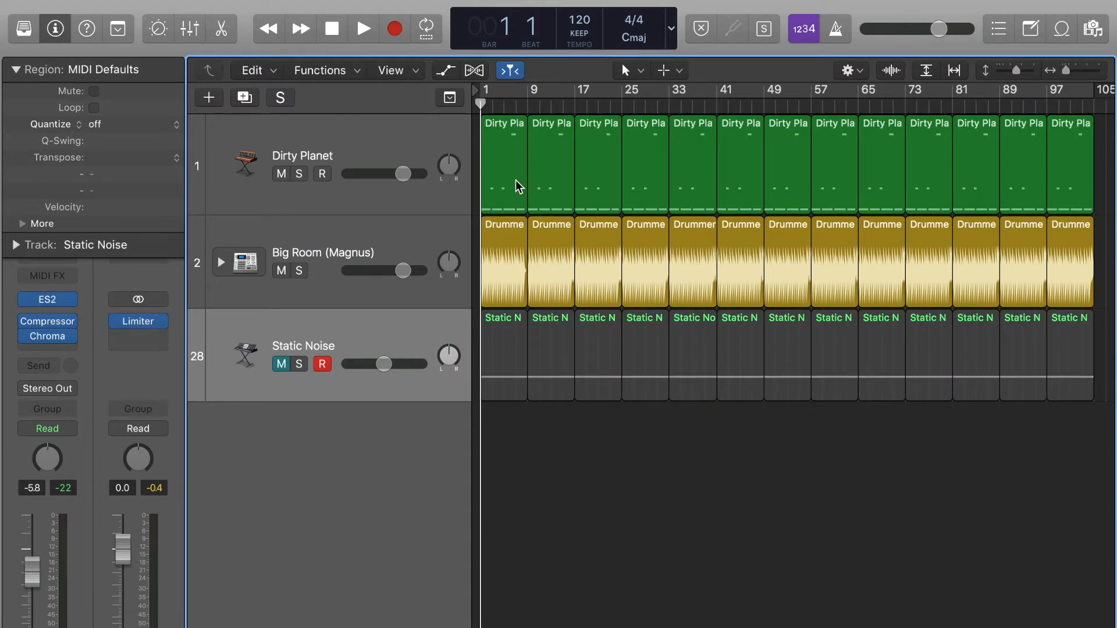
scroll(518, 182, up, 8)
scroll(519, 221, down, 6)
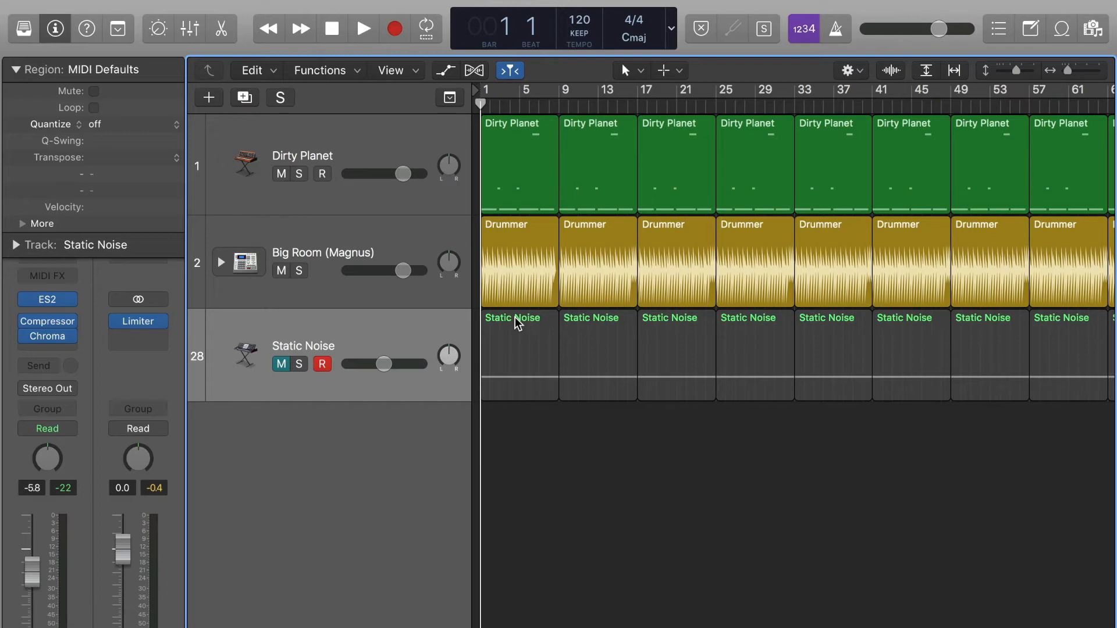
- Play the mix without Static Noise, then unmute the track and return to bar 1
key(space)
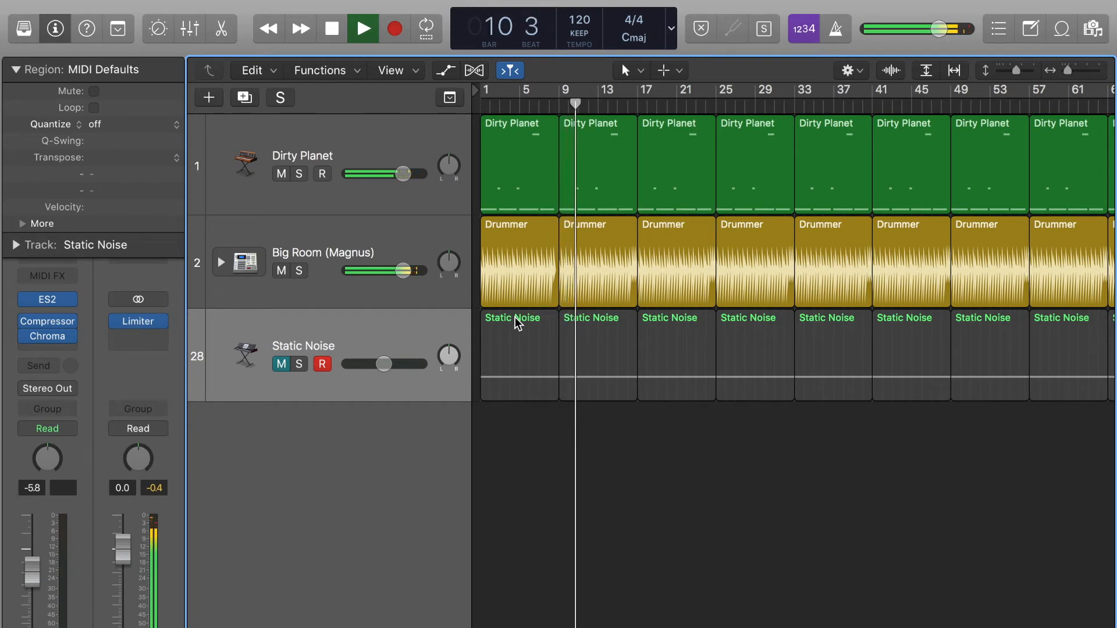
key(space)
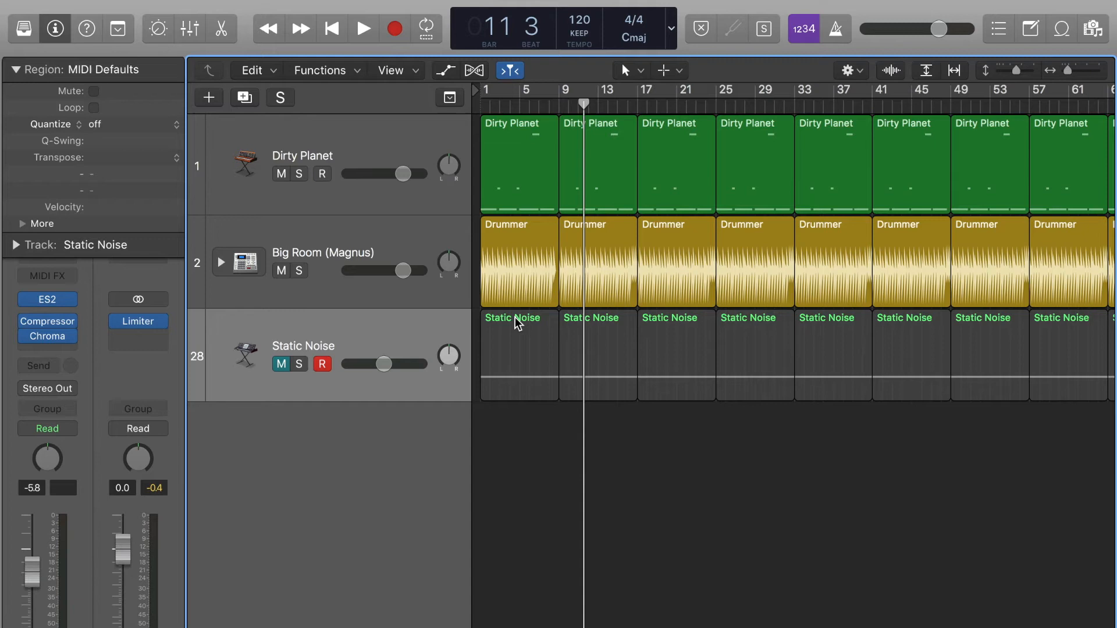
click(271, 349)
click(498, 488)
click(281, 363)
key(Return)
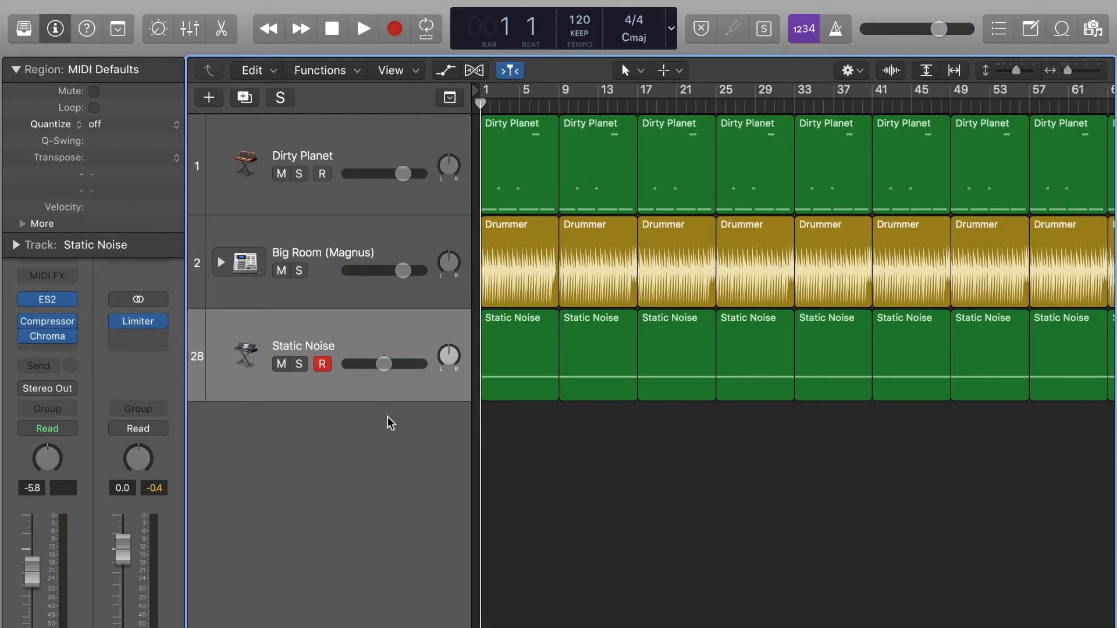
- Lower the Static Noise volume slider while the mix plays
key(space)
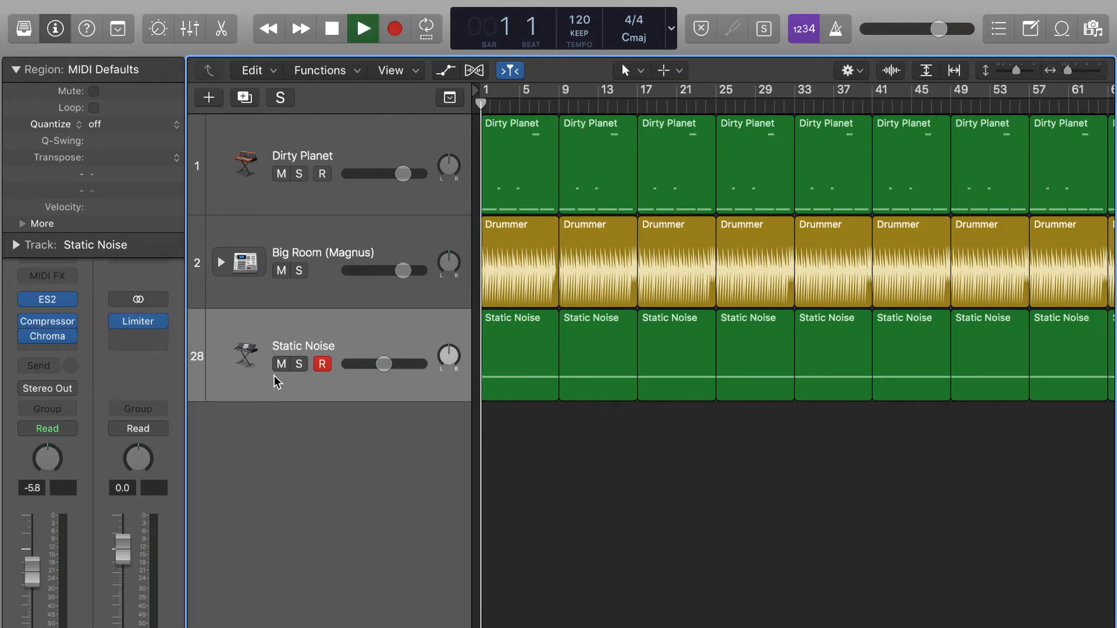
drag(383, 364, 368, 364)
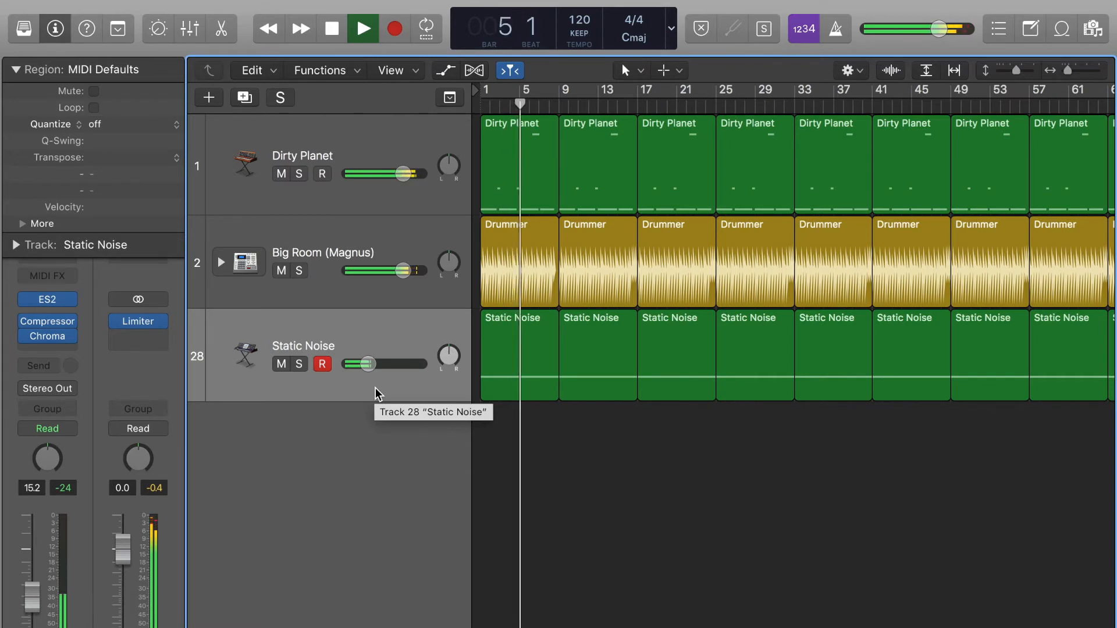
key(space)
- Compare playback with Static Noise muted and then unmuted, returning to bar 1 each time
click(281, 364)
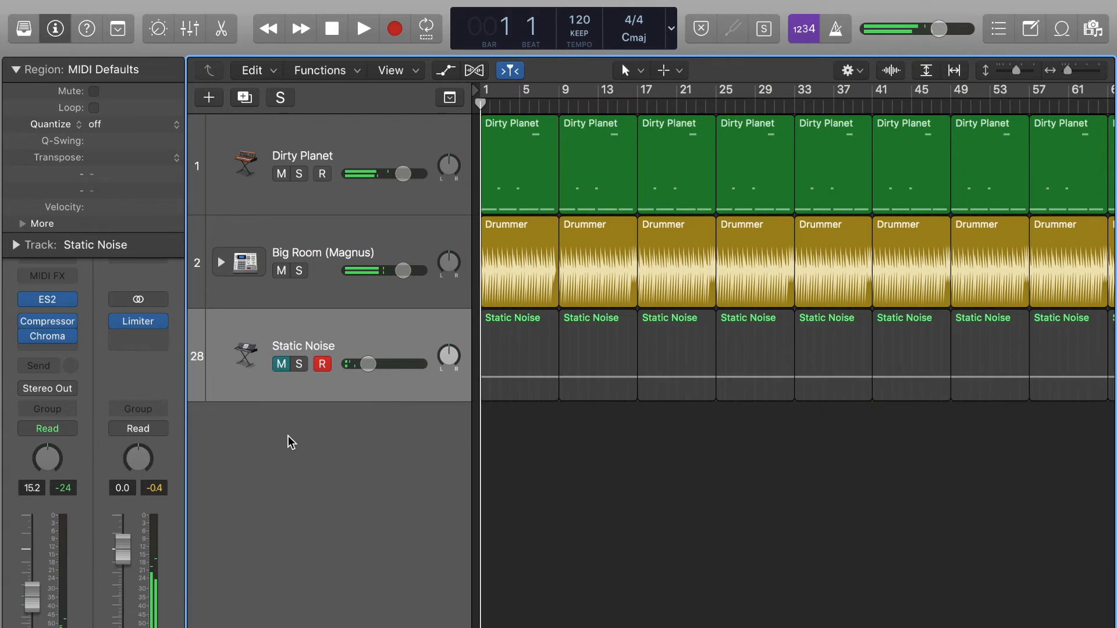
key(space)
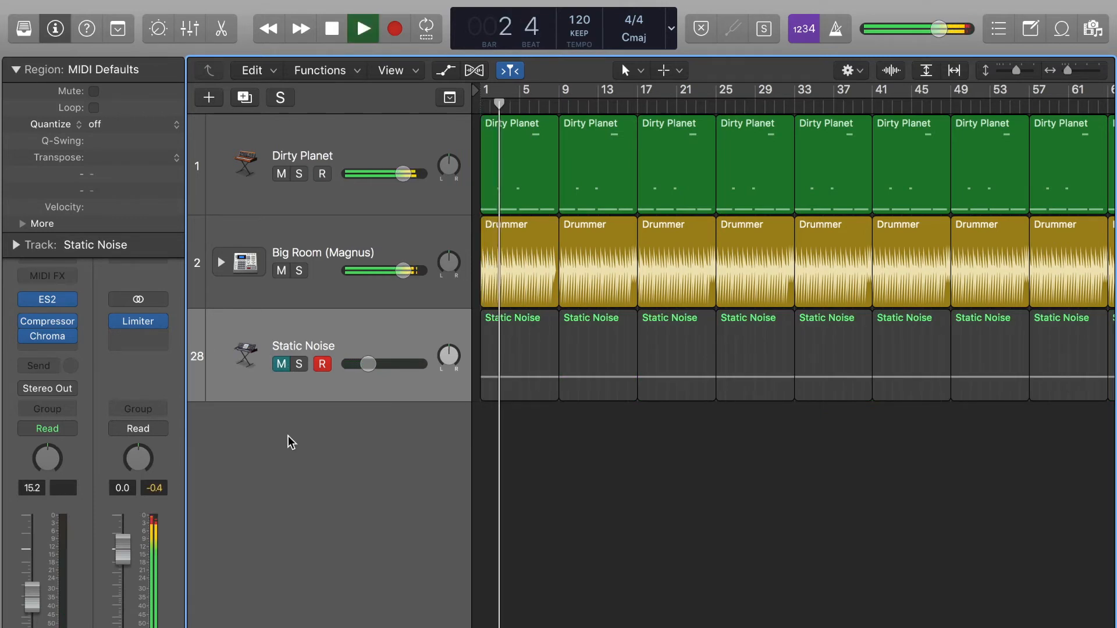
key(space)
key(Return)
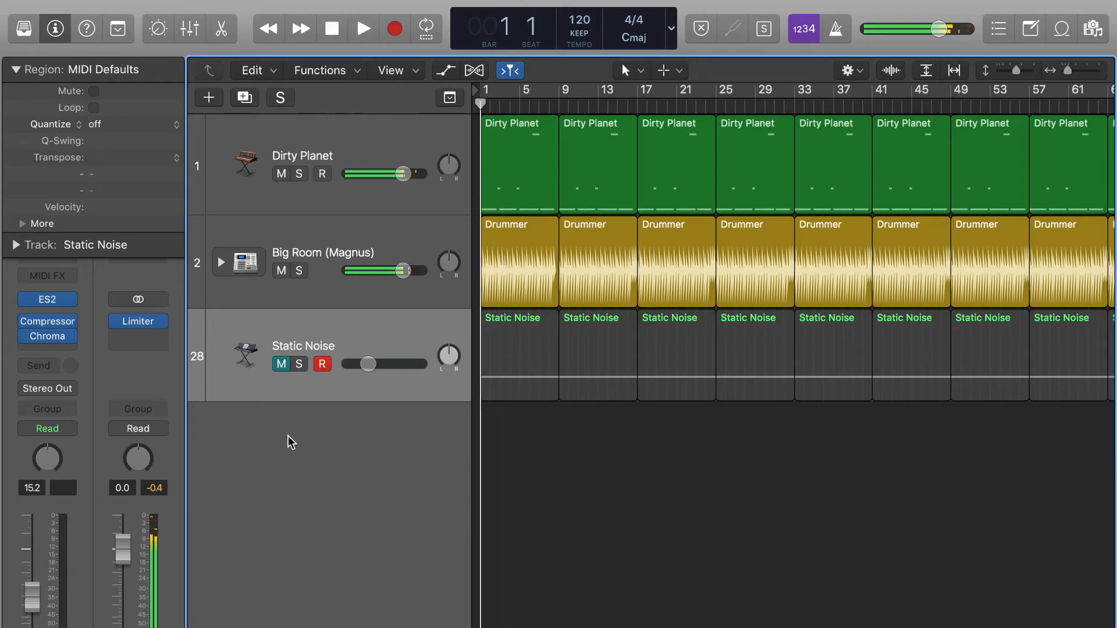
click(281, 364)
key(space)
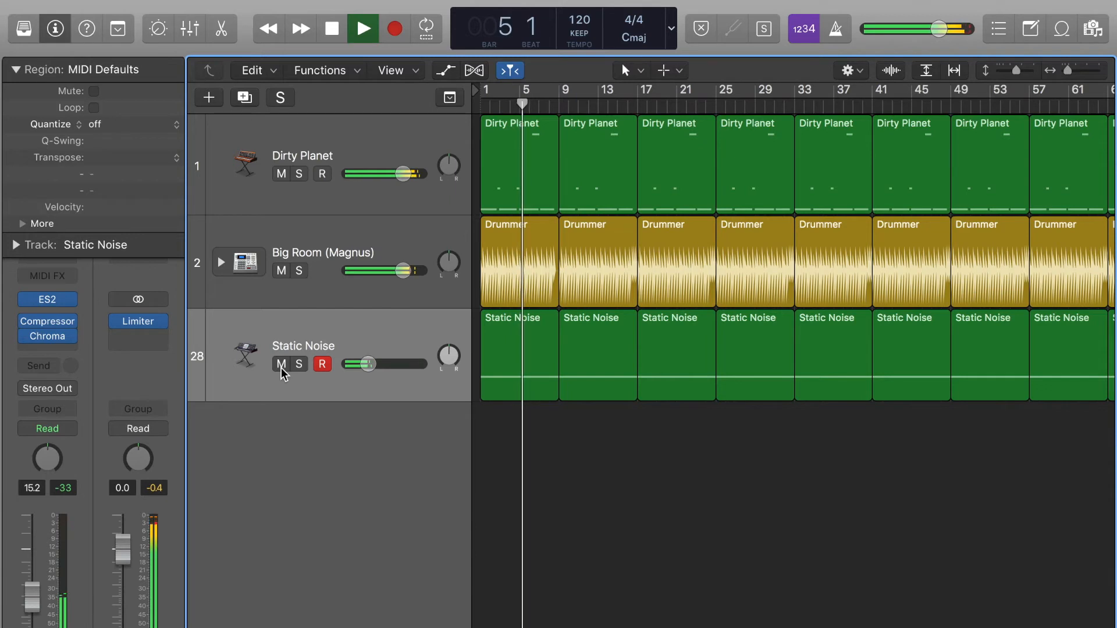
key(space)
key(Return)
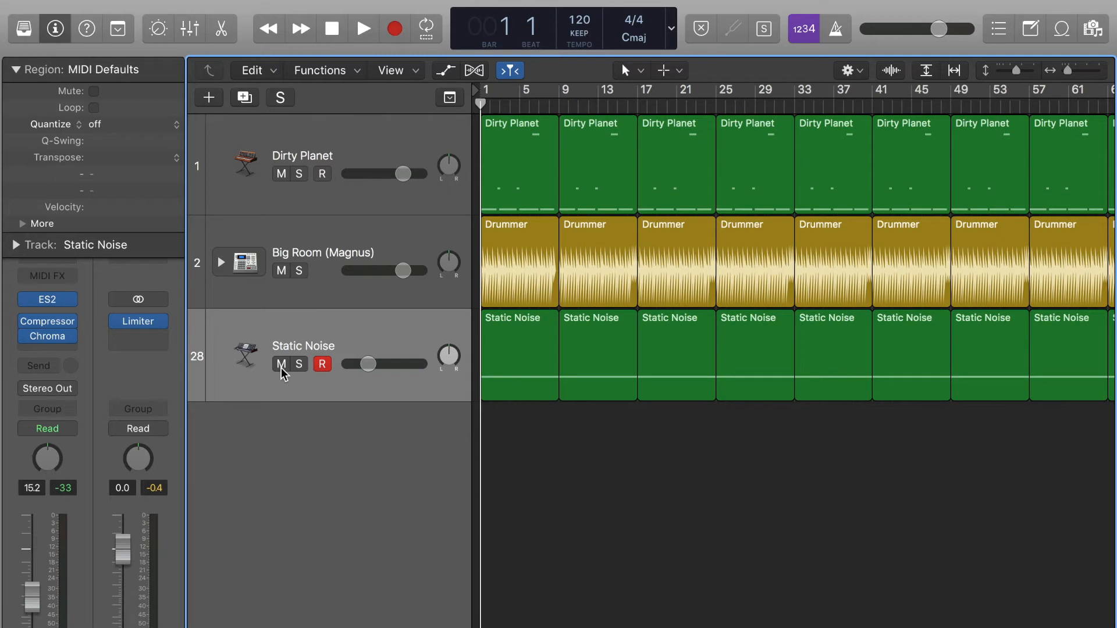
- Open the Static Noise Compressor, enlarging its window to 83% and positioning it on screen
click(51, 323)
drag(448, 45, 551, 47)
drag(789, 561, 858, 613)
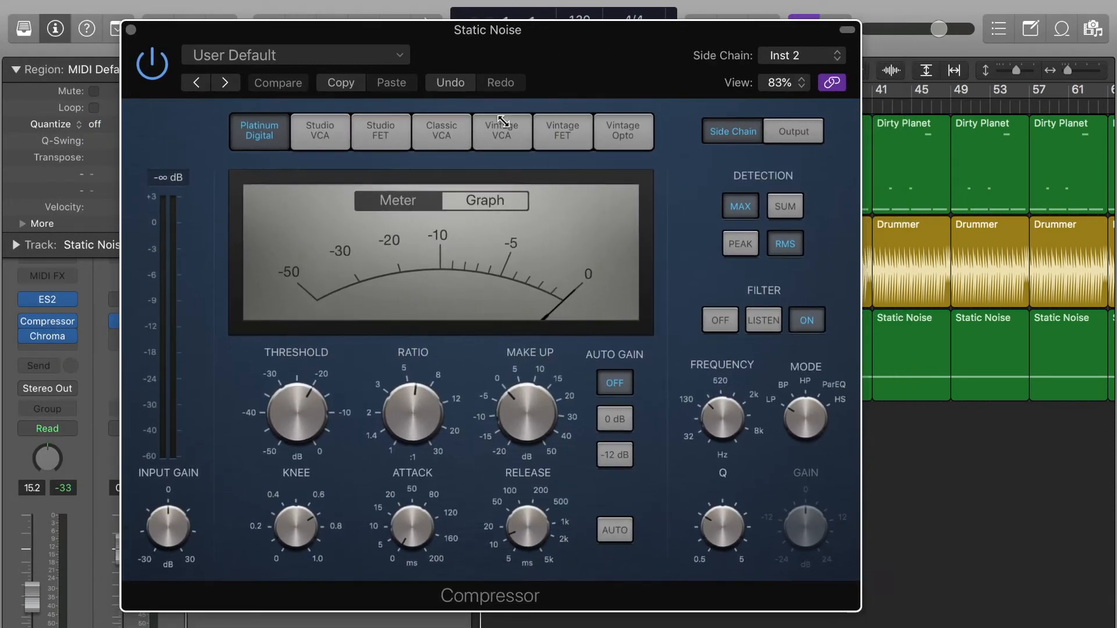
drag(456, 30, 494, 40)
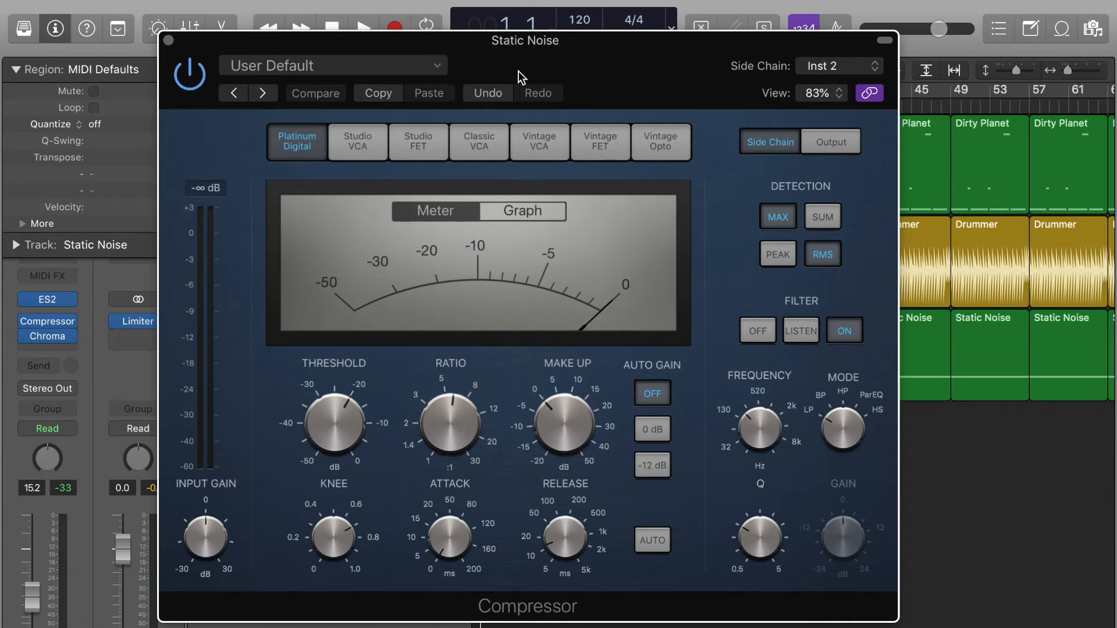
drag(523, 45, 532, 42)
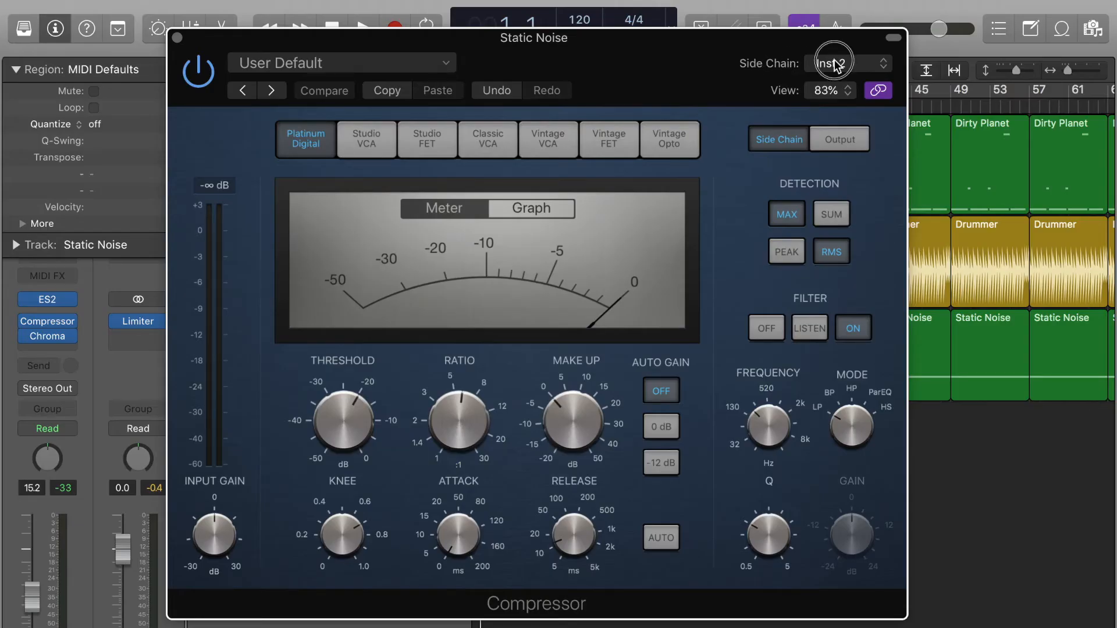
- Set the Compressor's Side Chain source to Kick 1 - Big Room (Inst 2)
click(836, 64)
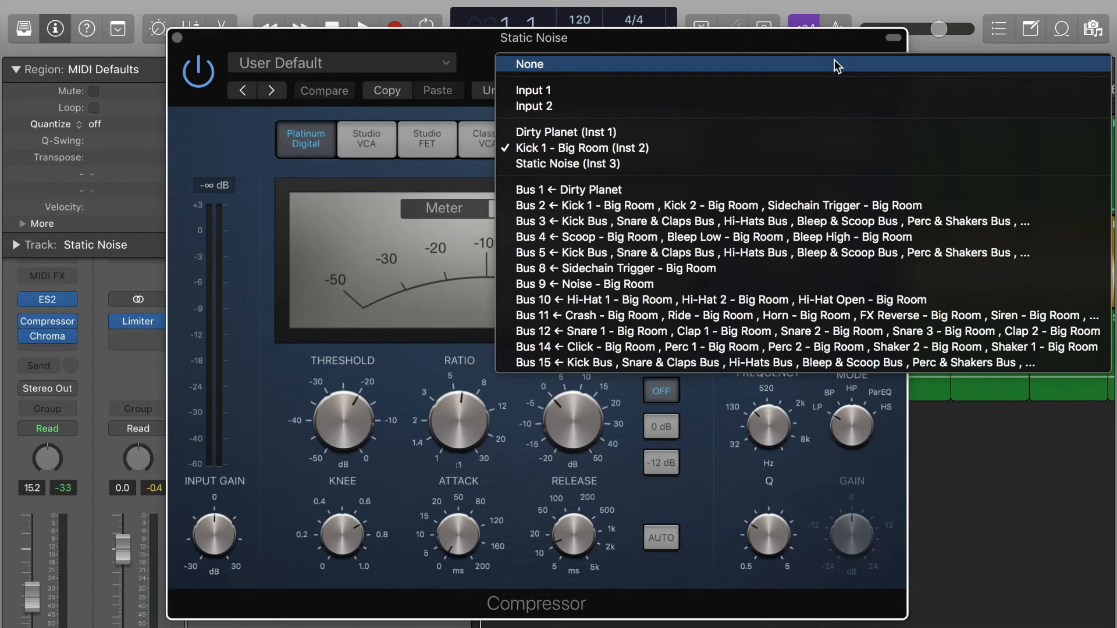
click(253, 150)
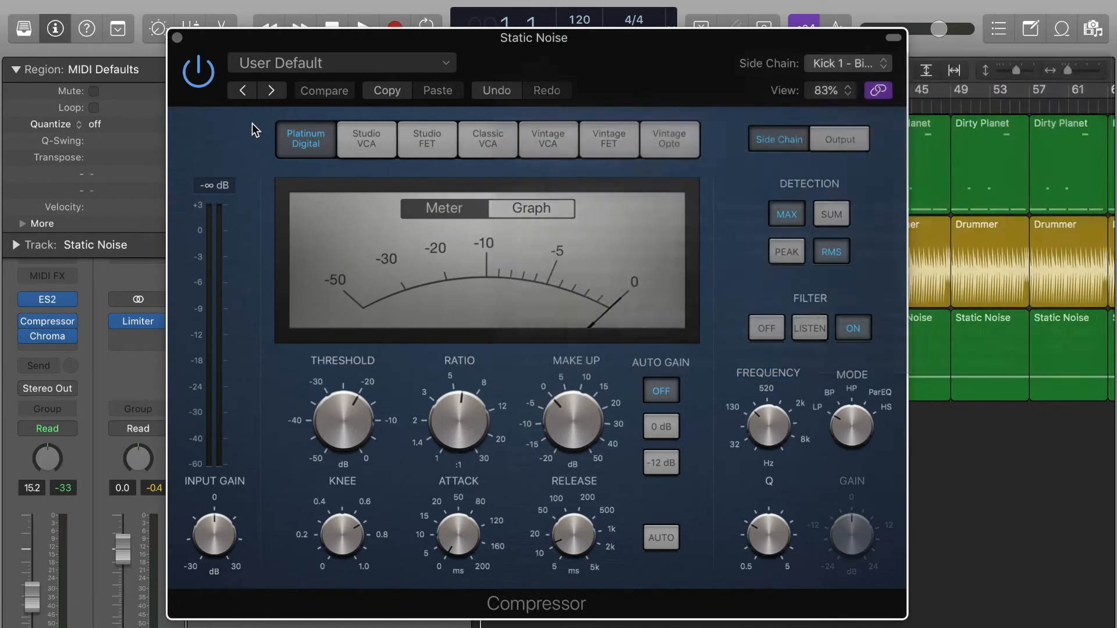
drag(215, 40, 551, 498)
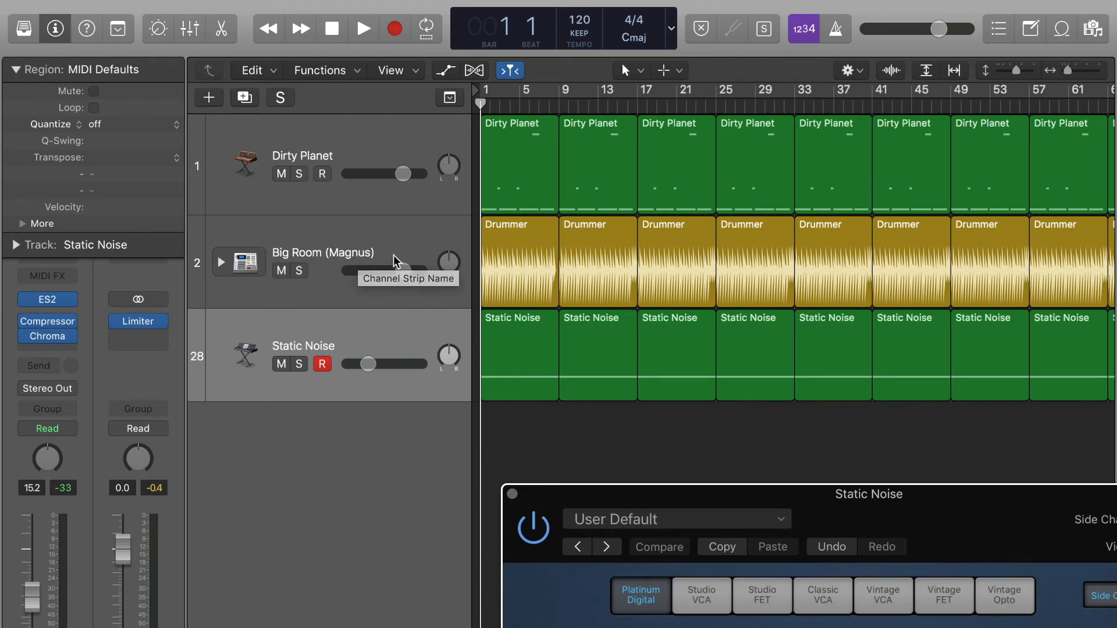
drag(907, 520, 557, 71)
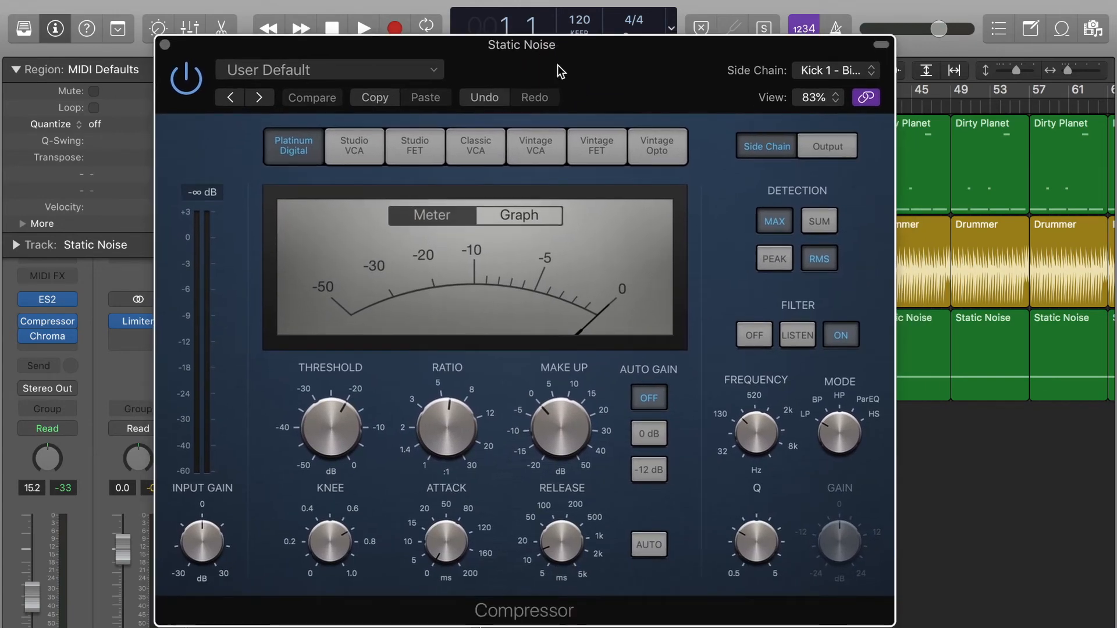
click(830, 72)
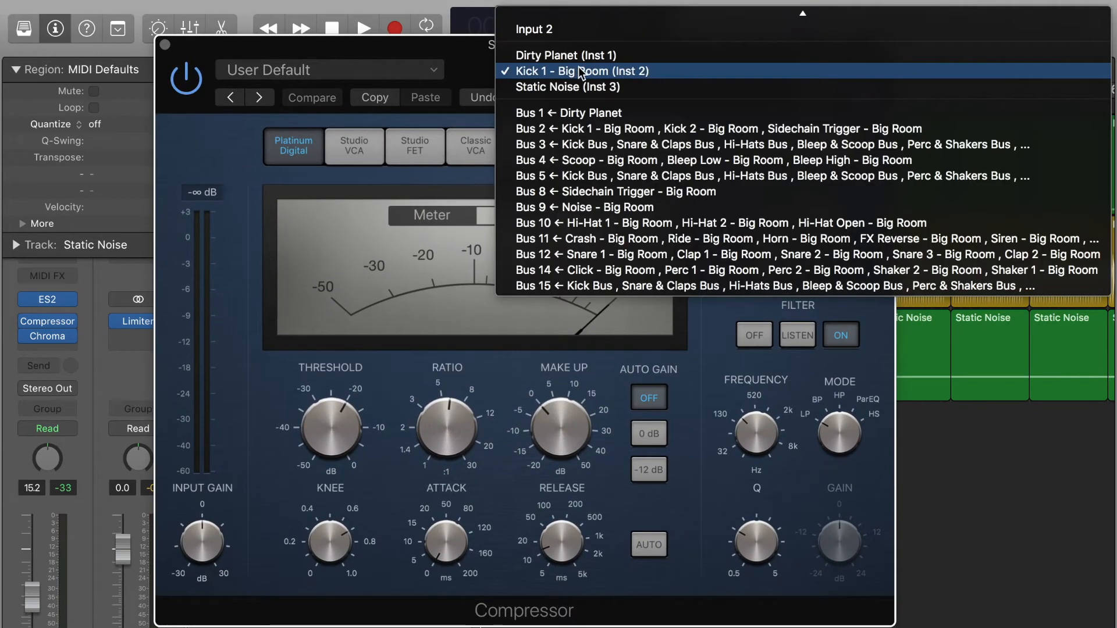
click(661, 74)
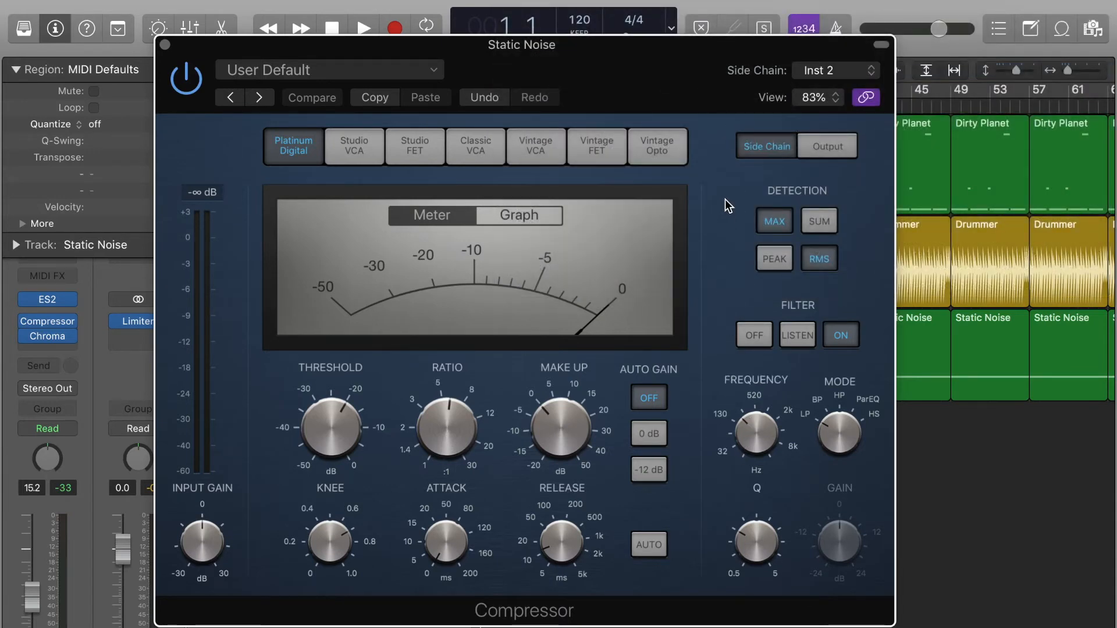
- Raise the side-chain filter frequency to about 277 Hz and switch the filter to Listen
click(827, 149)
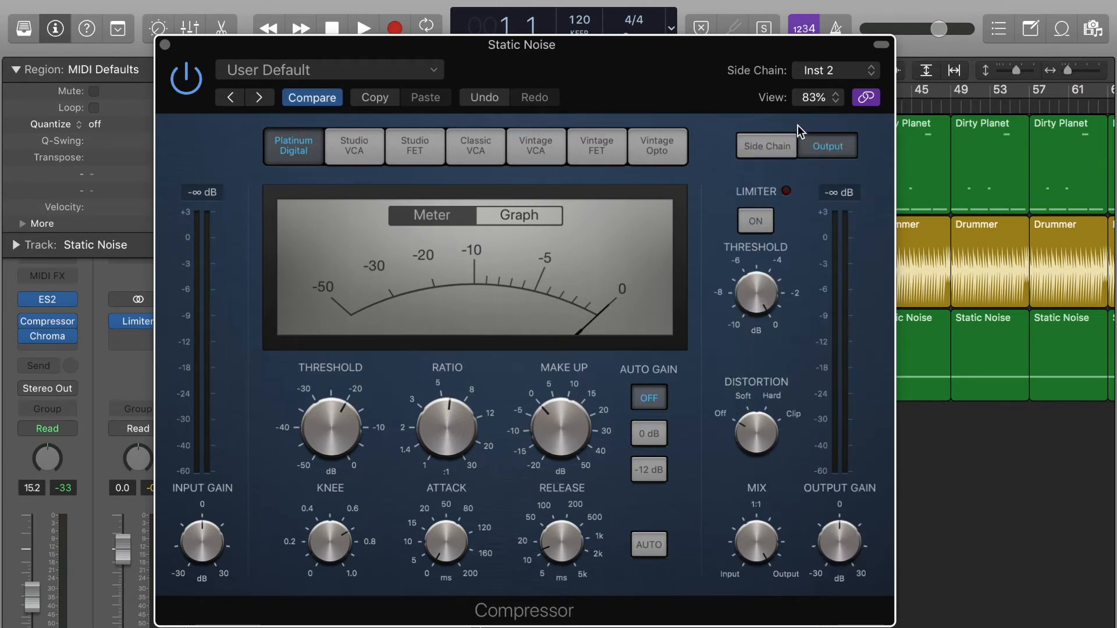
click(773, 146)
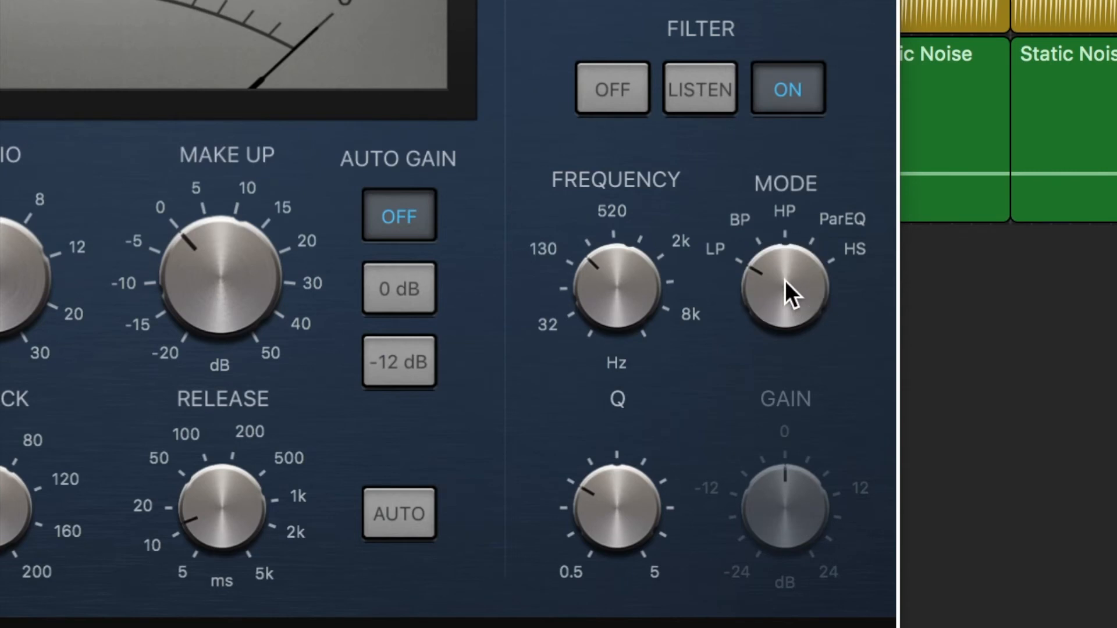
drag(605, 333, 601, 267)
click(675, 103)
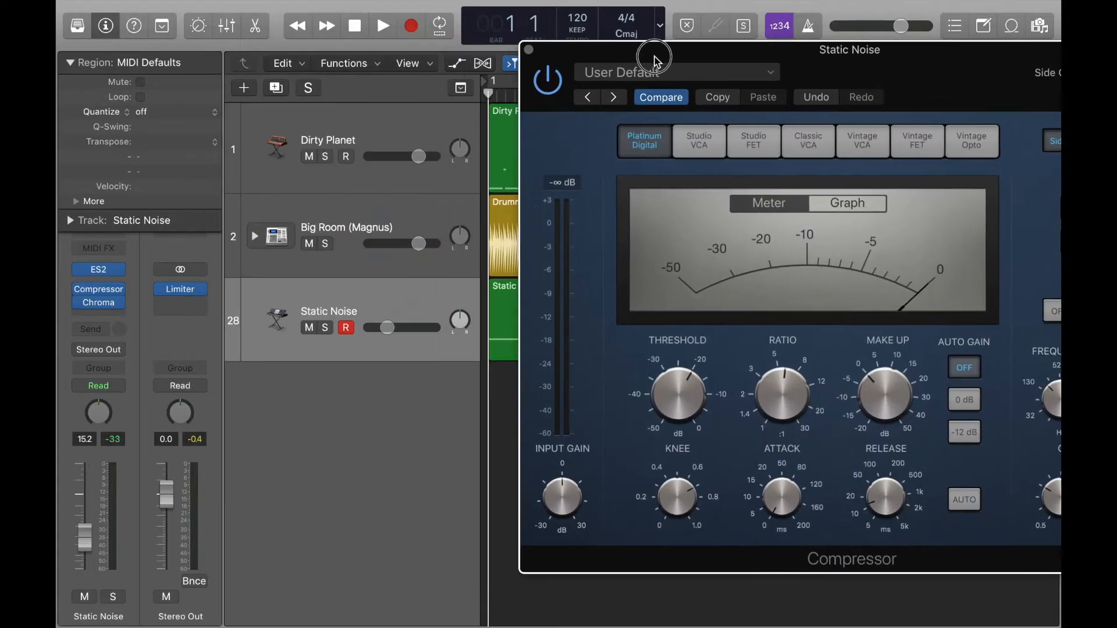
- Solo the Static Noise track and play back the sidechained noise
drag(654, 58, 701, 59)
click(324, 327)
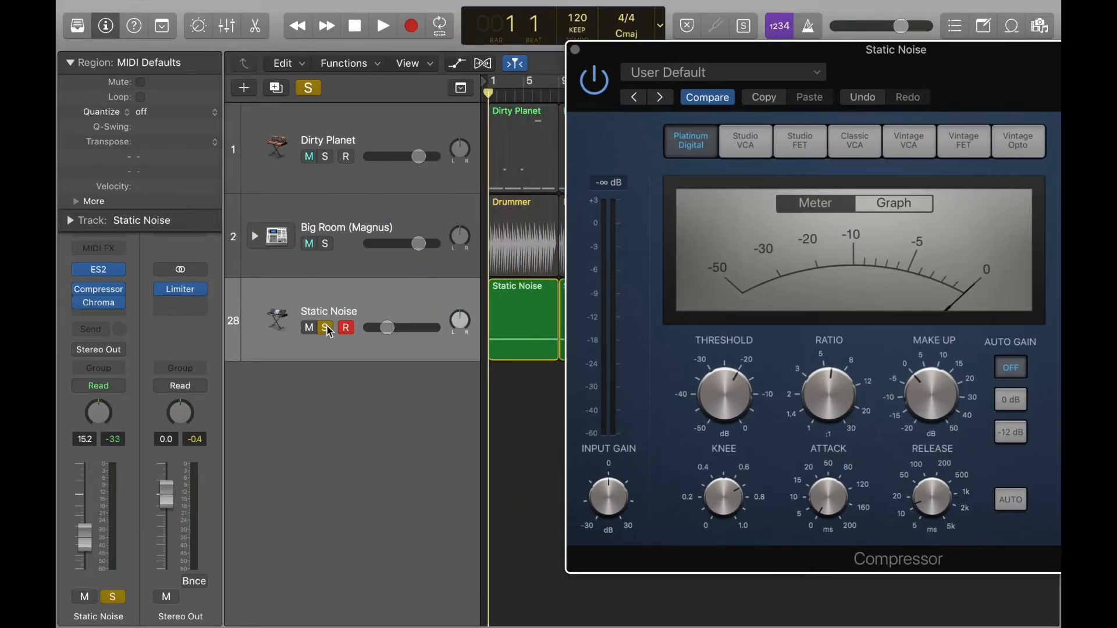
drag(736, 51, 375, 29)
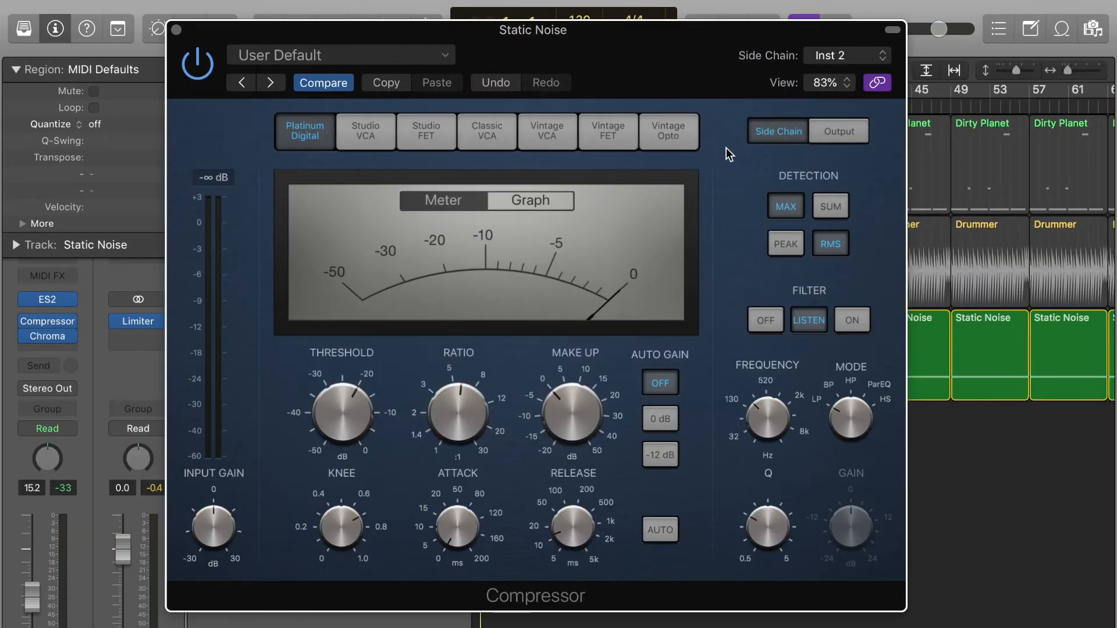
key(space)
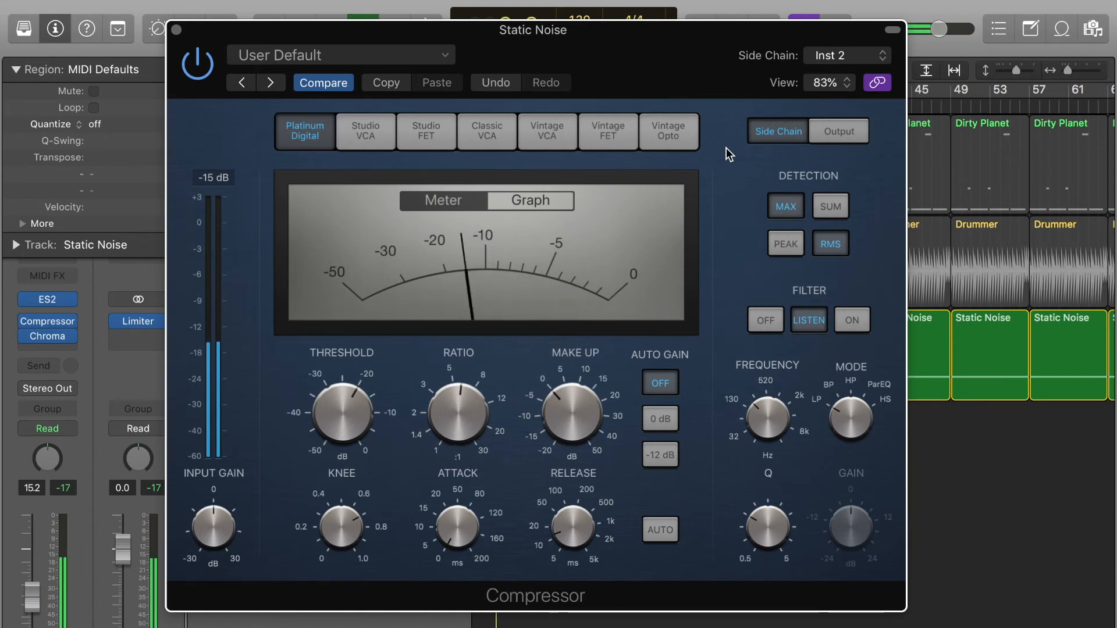
key(space)
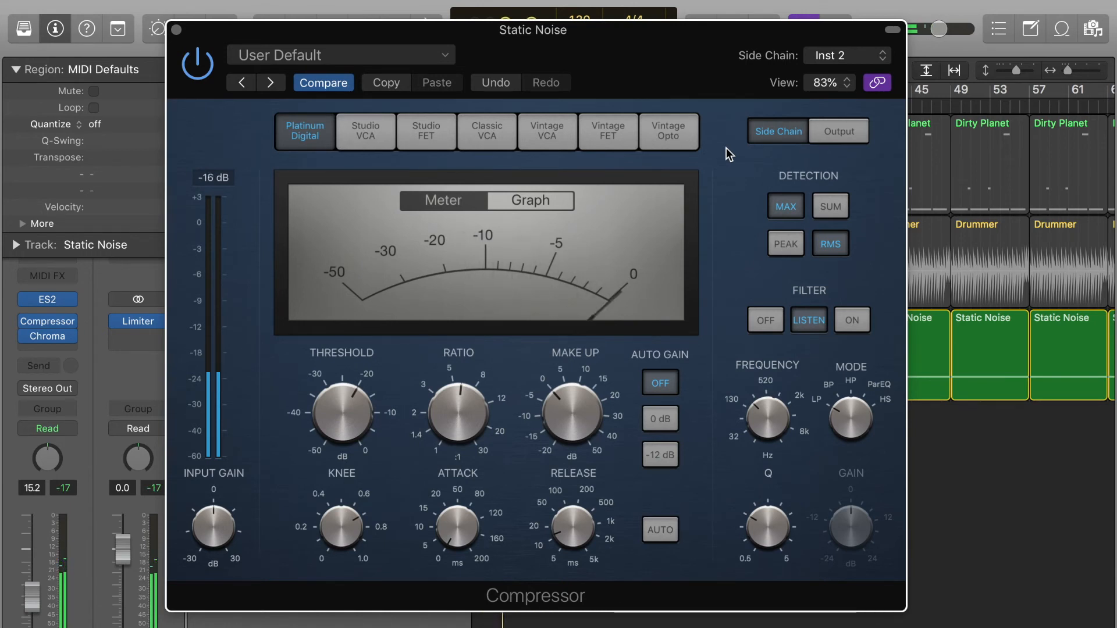
- Compare playback with ChromaVerb bypassed, re-enable it, and set the side-chain filter to On
click(24, 336)
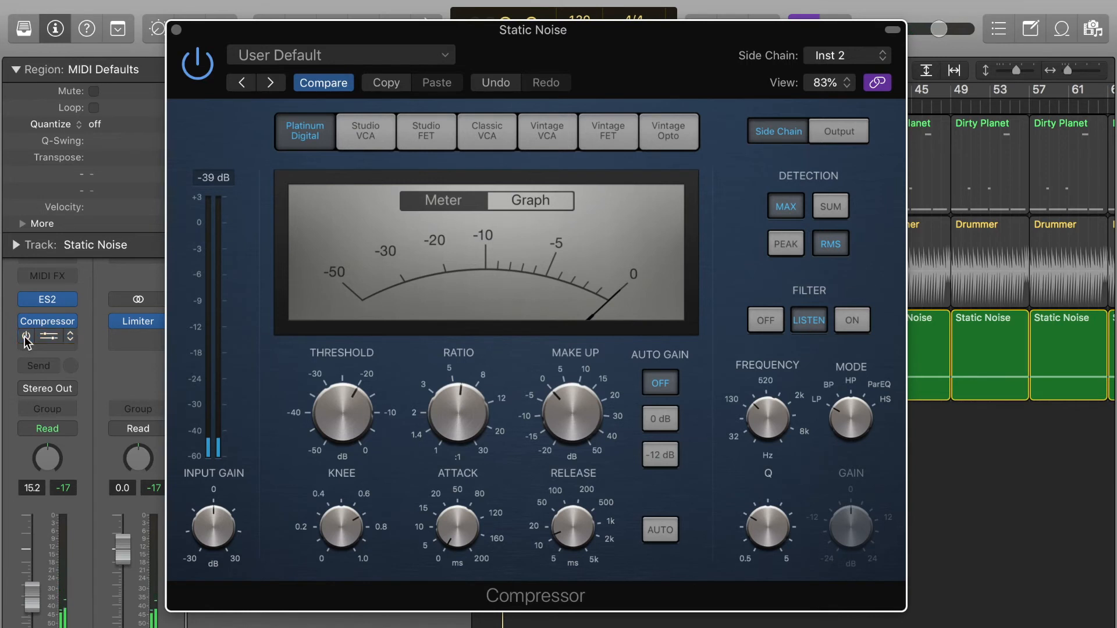
key(space)
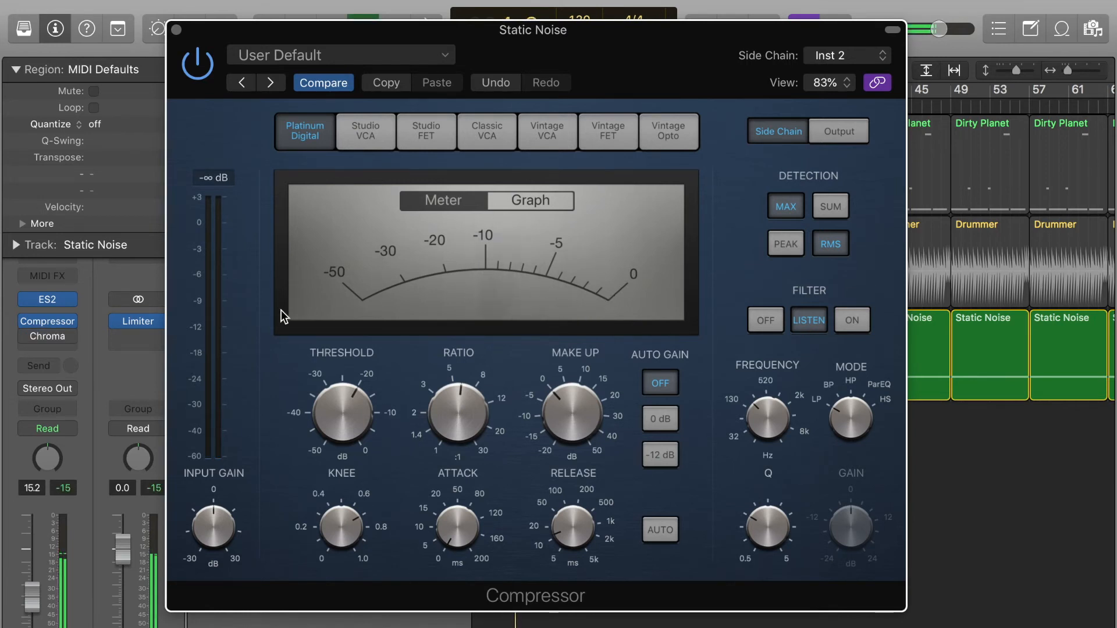
key(space)
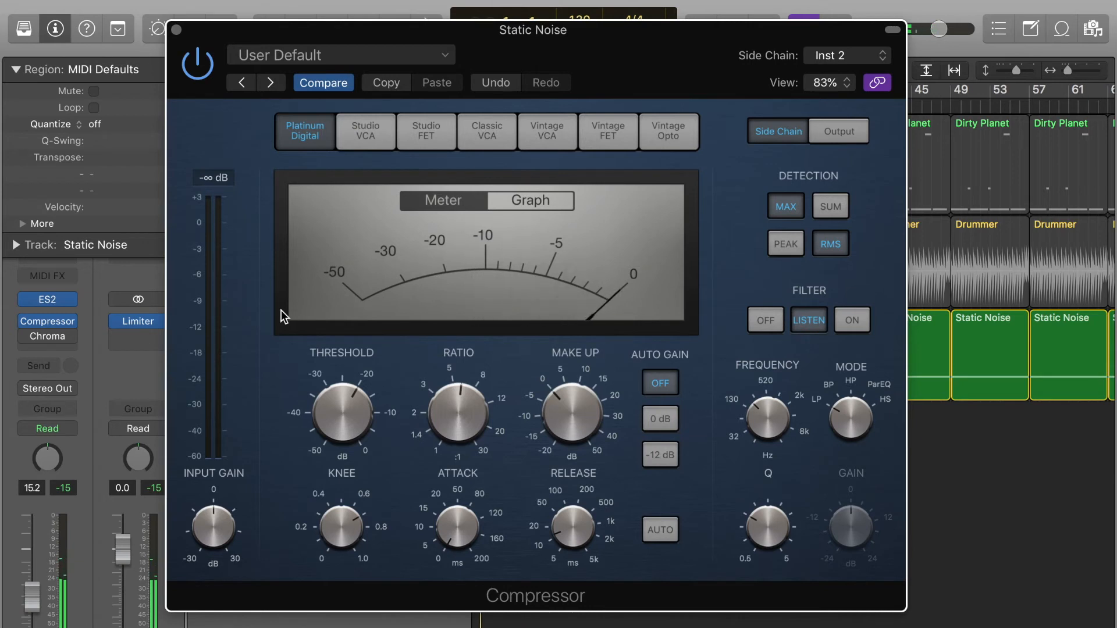
shift+click(30, 331)
click(848, 309)
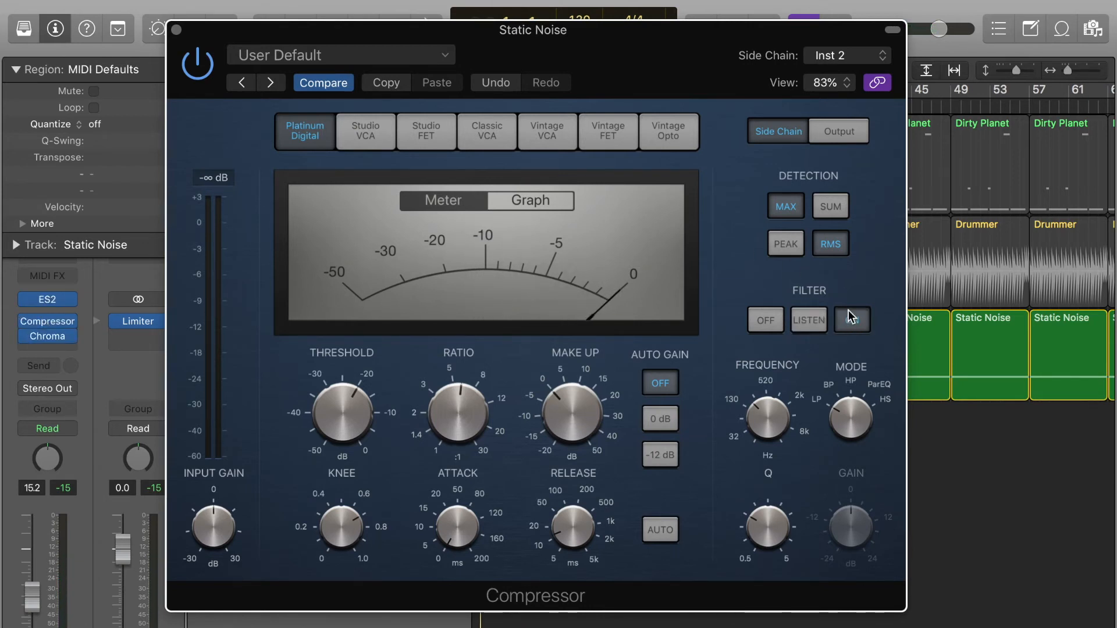
mouse_move(356, 30)
mouse_down()
mouse_move(1067, 29)
mouse_move(407, 37)
mouse_move(384, 71)
mouse_move(370, 37)
mouse_up()
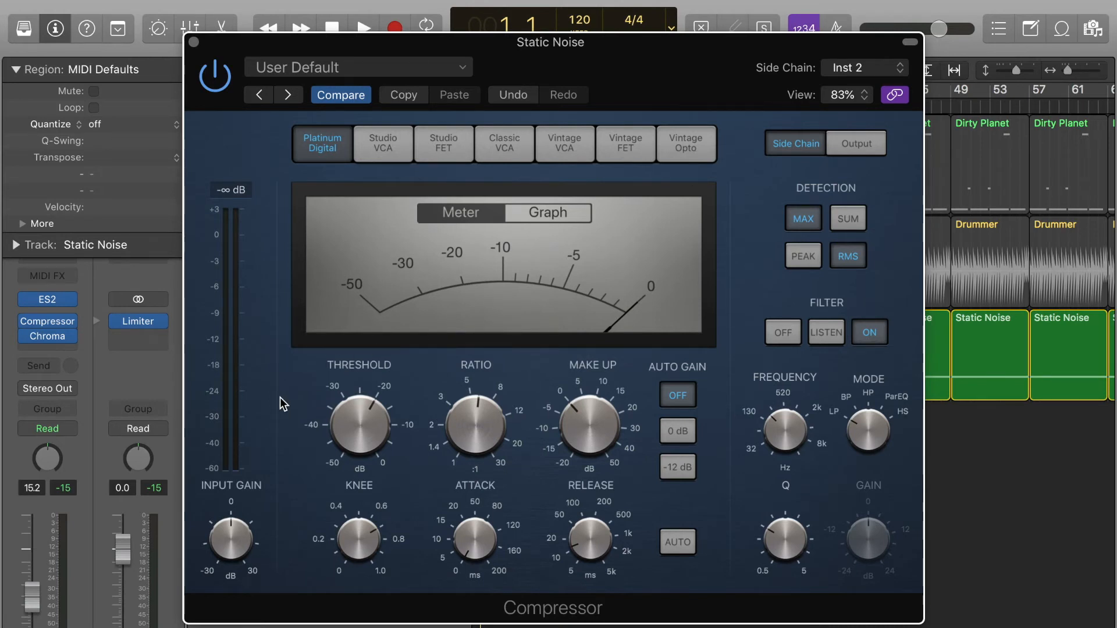
key(space)
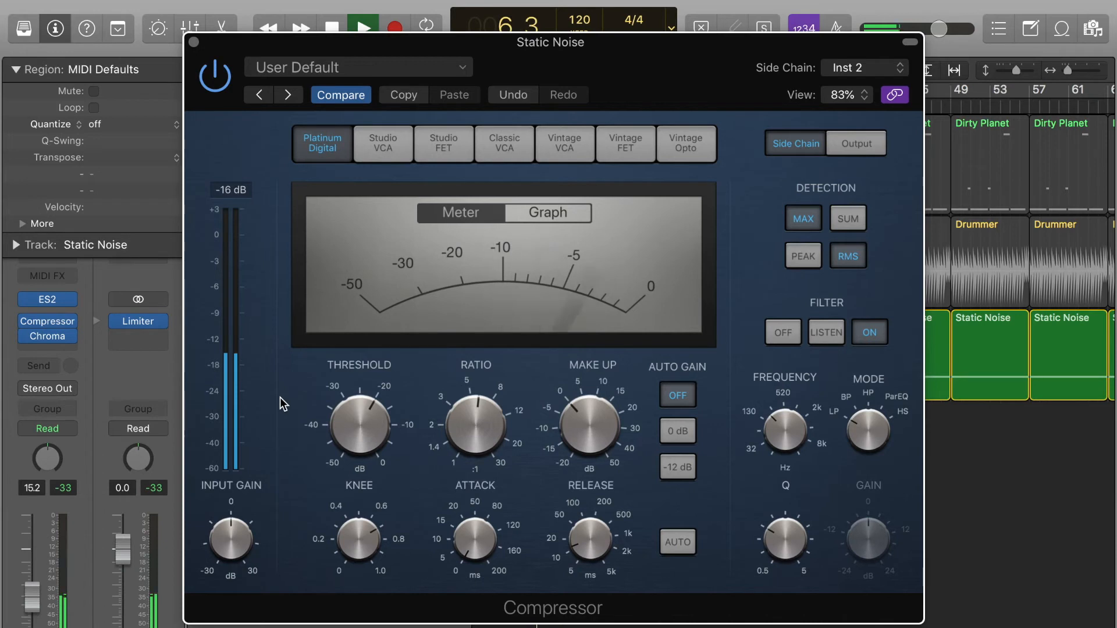
key(space)
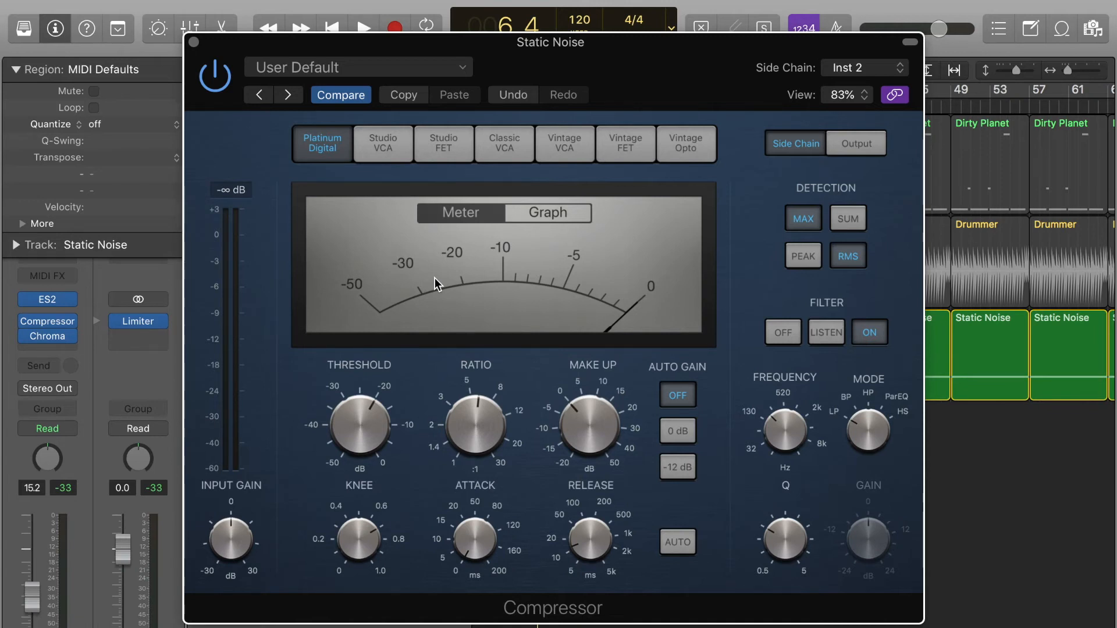
- Keep threshold -20 dB, ratio 6.1:1 and attack 0 ms, and lengthen release to 51 ms
mouse_move(507, 414)
mouse_move(379, 416)
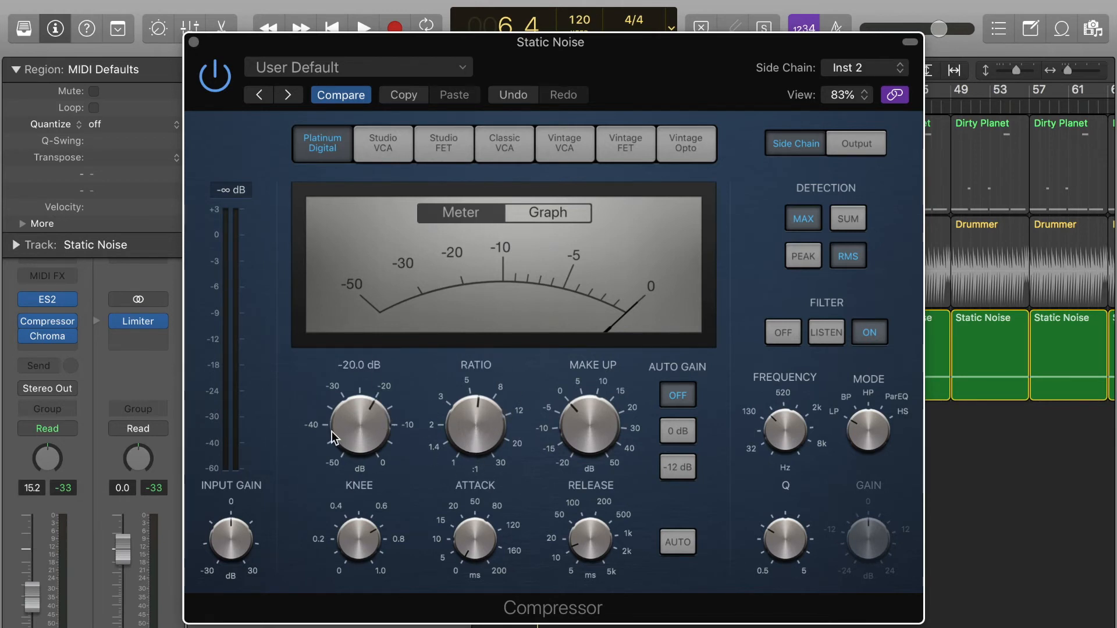
mouse_move(485, 434)
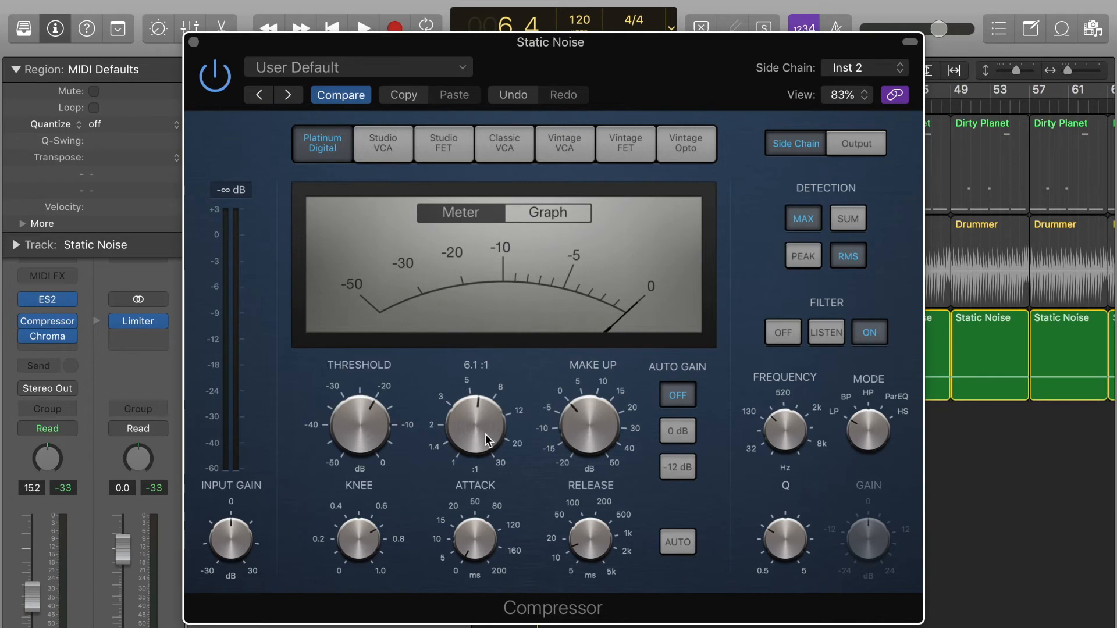
mouse_move(343, 445)
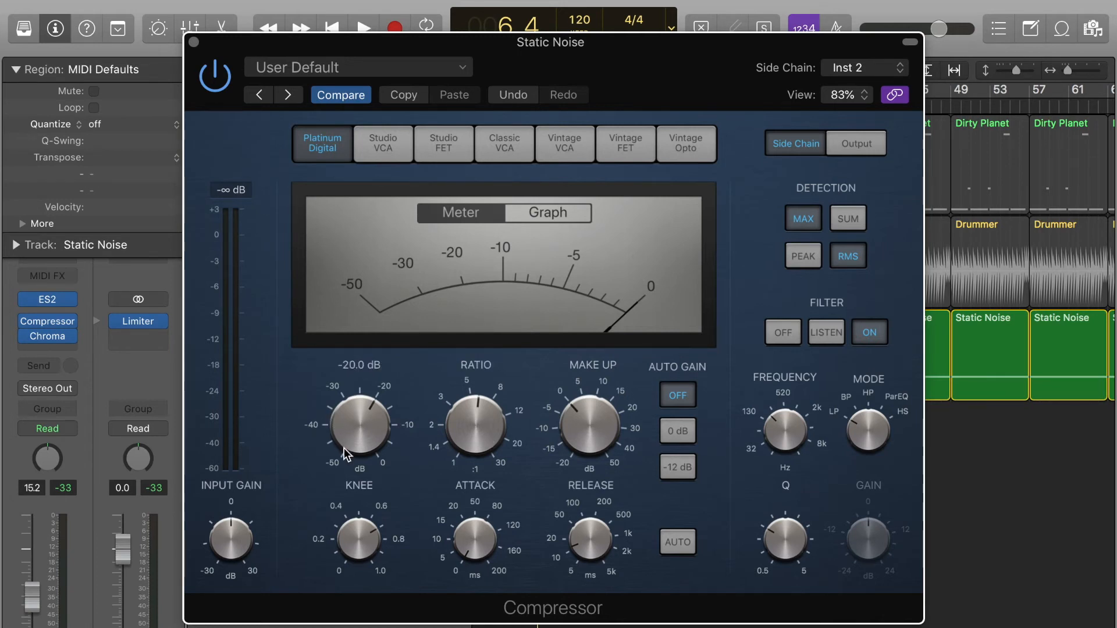
mouse_move(461, 540)
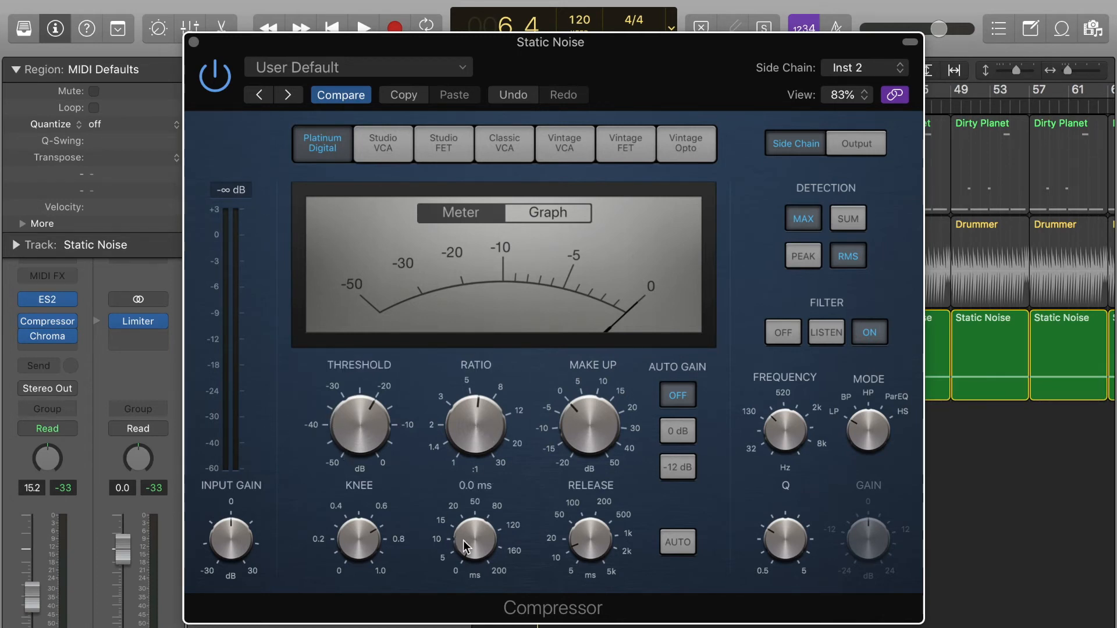
mouse_move(464, 559)
mouse_down()
mouse_move(476, 550)
mouse_move(466, 536)
mouse_move(466, 569)
mouse_up()
mouse_move(585, 541)
mouse_move(588, 542)
mouse_down()
mouse_move(584, 528)
mouse_move(593, 549)
mouse_up()
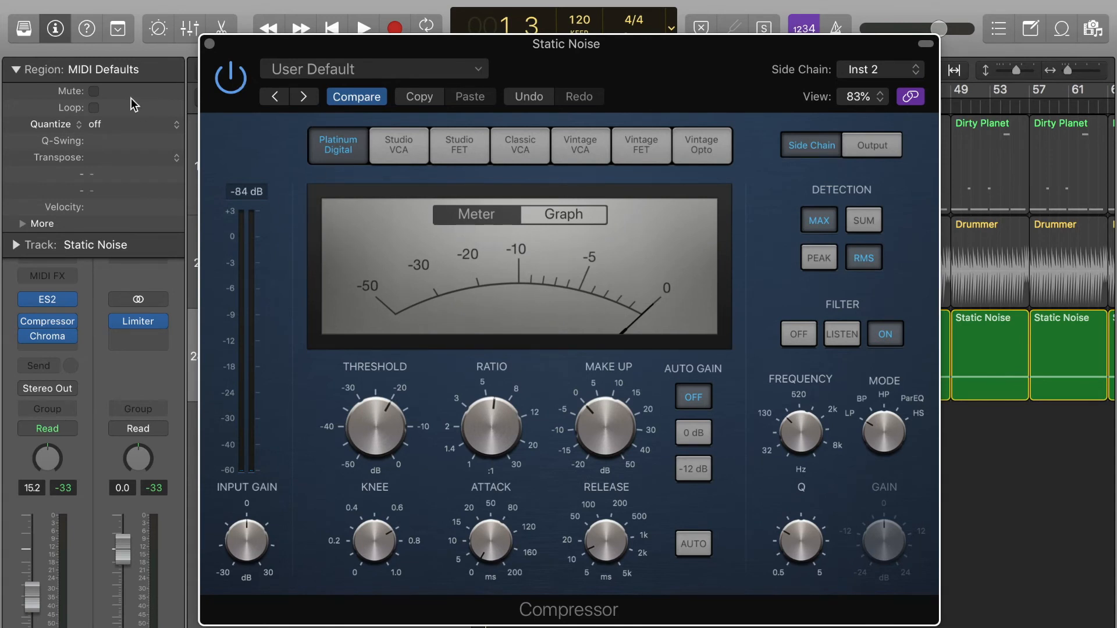
- Bypass the compressor and play Static Noise dry for comparison
click(224, 84)
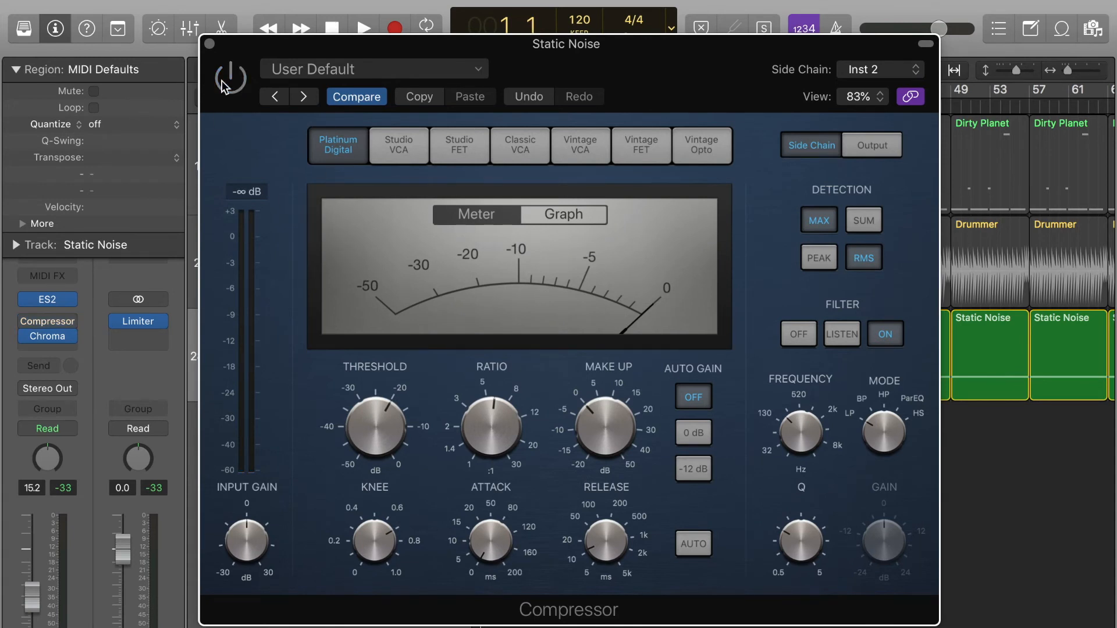
key(space)
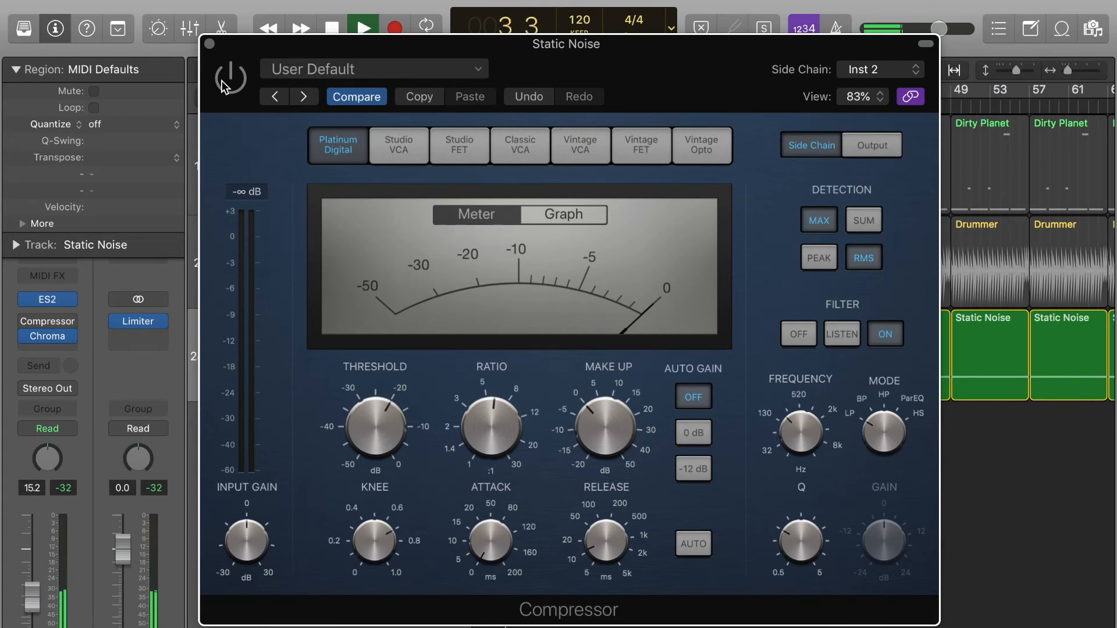
key(space)
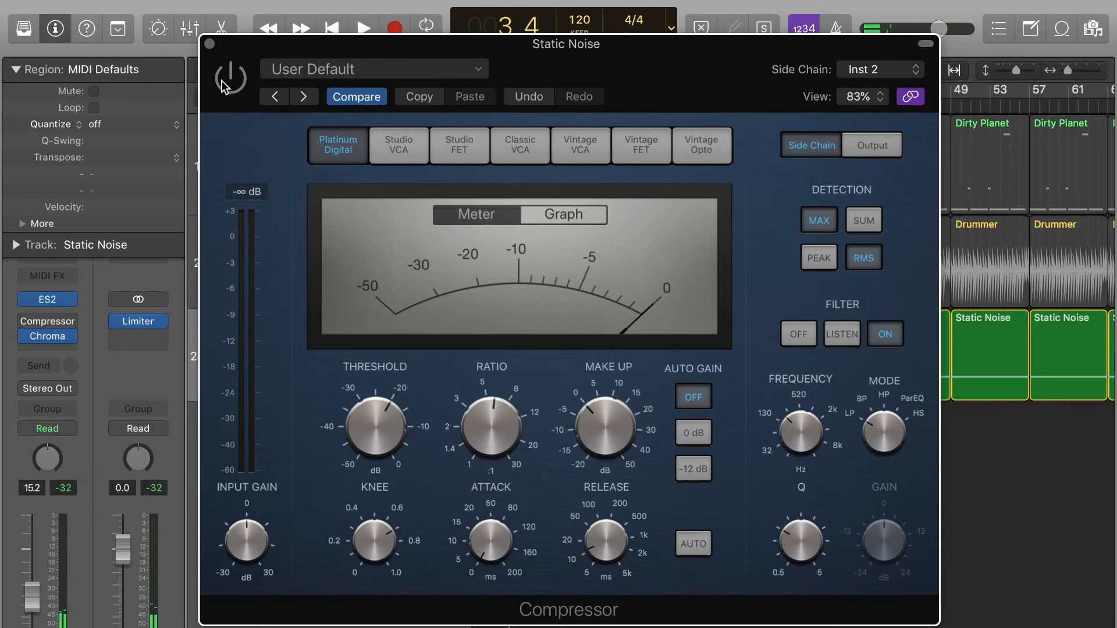
- Re-enable the compressor, play Static Noise compressed from the start, then close the compressor window
click(236, 78)
key(Return)
key(space)
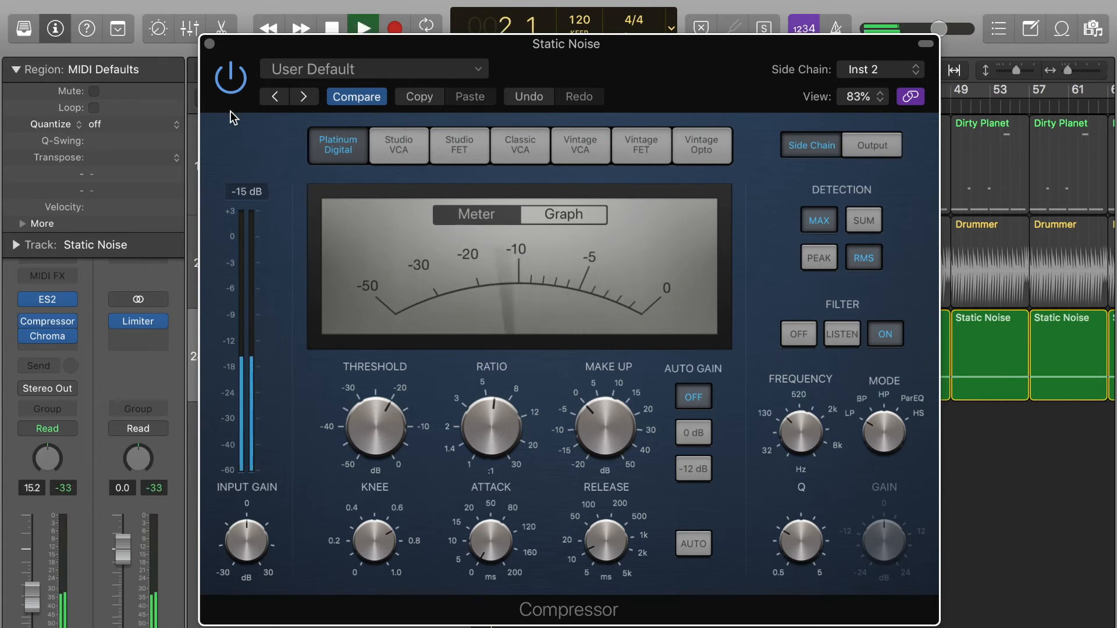
key(space)
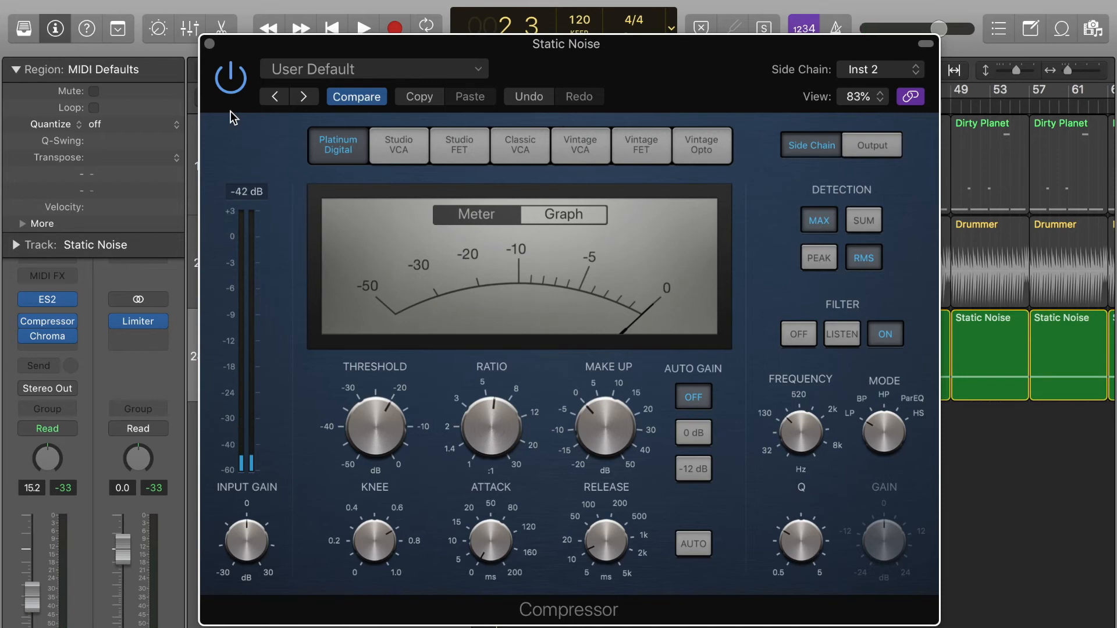
click(210, 44)
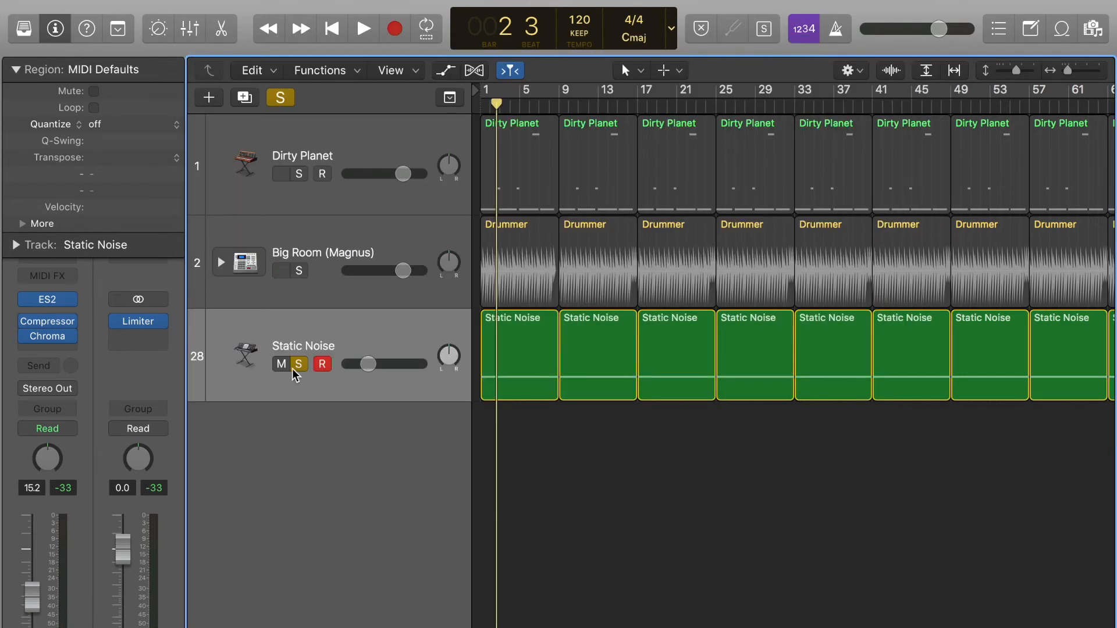
- Unsolo Static Noise and play the full mix from the start
click(293, 370)
key(Return)
key(space)
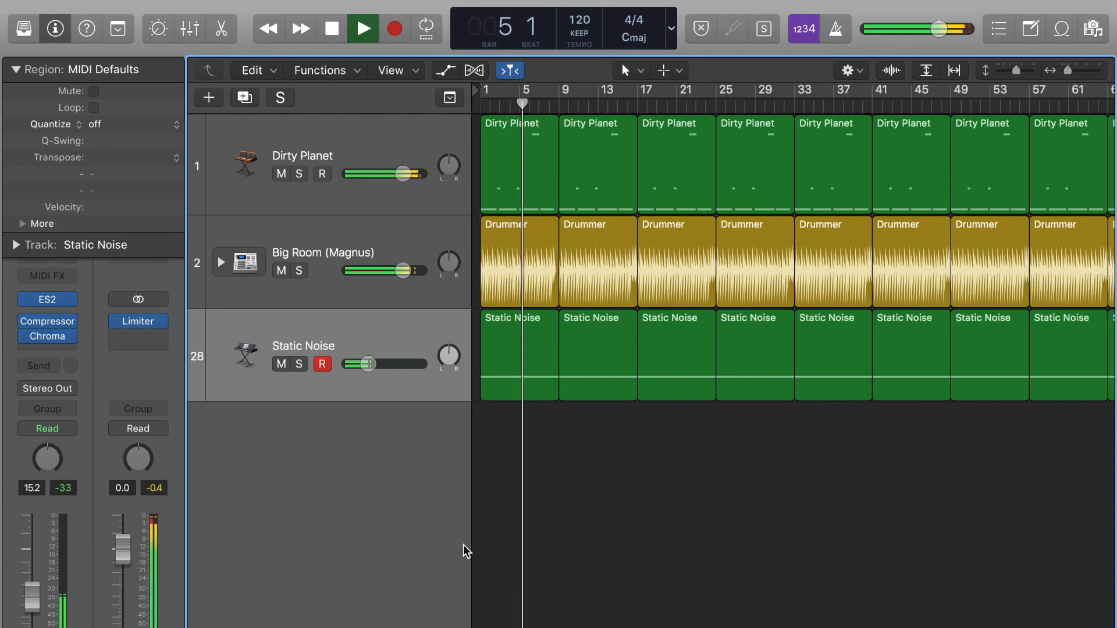
key(space)
- Compare the mix with Static Noise muted and then unmuted during playback
click(282, 364)
key(Return)
key(space)
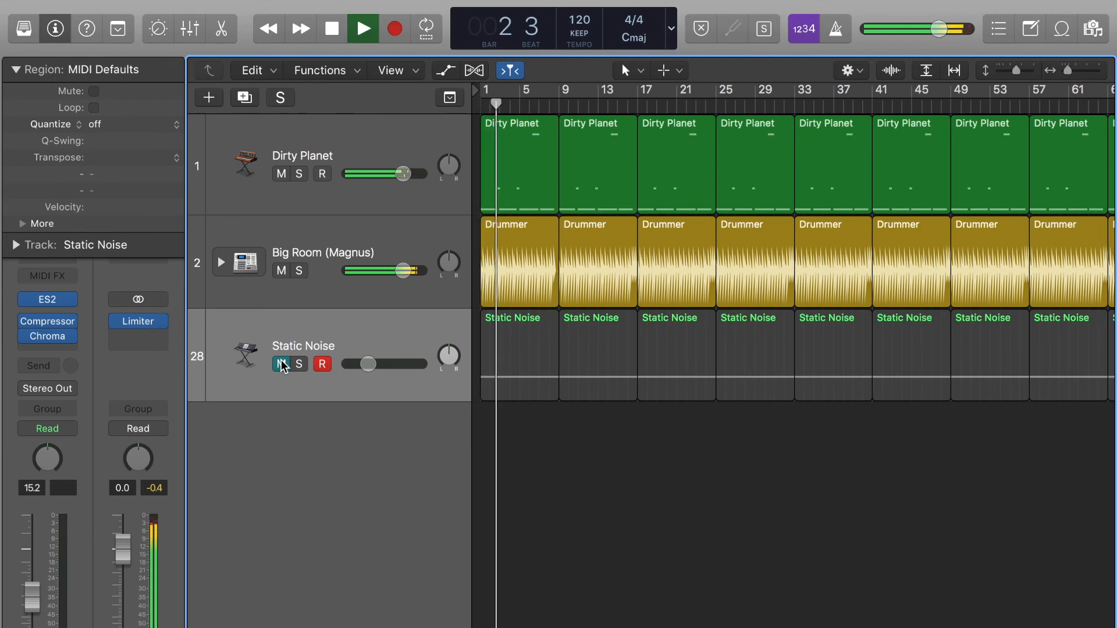
click(281, 364)
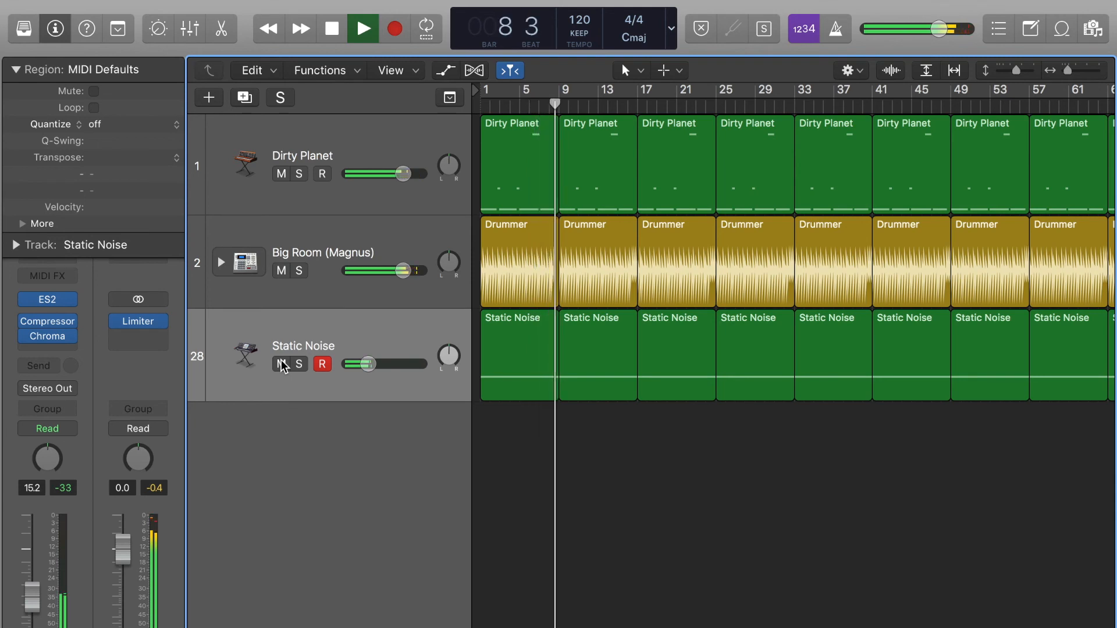
key(space)
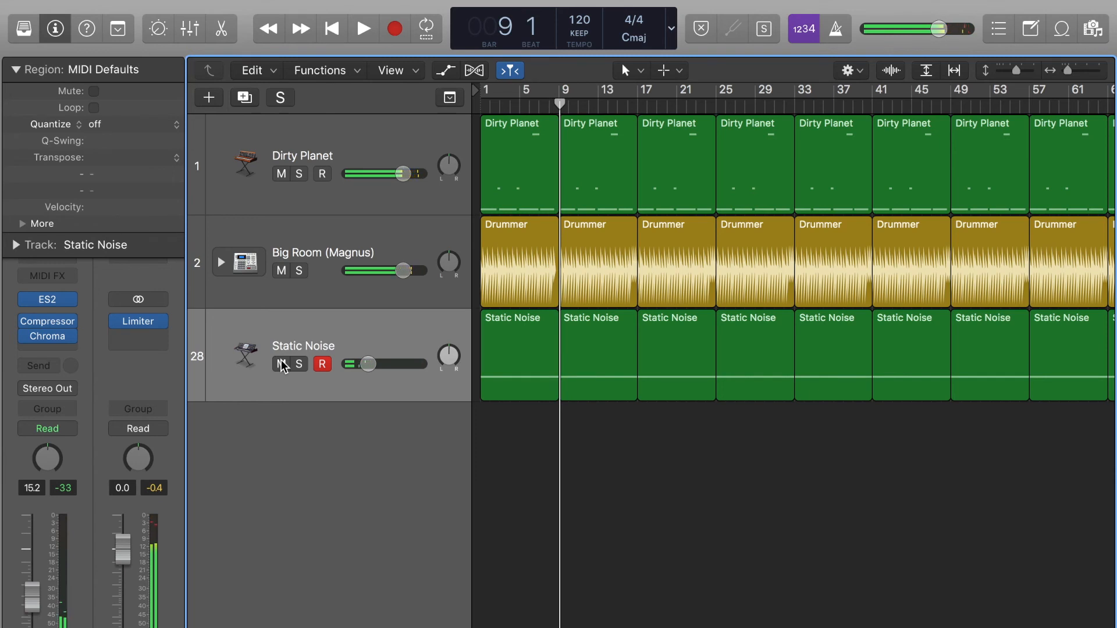